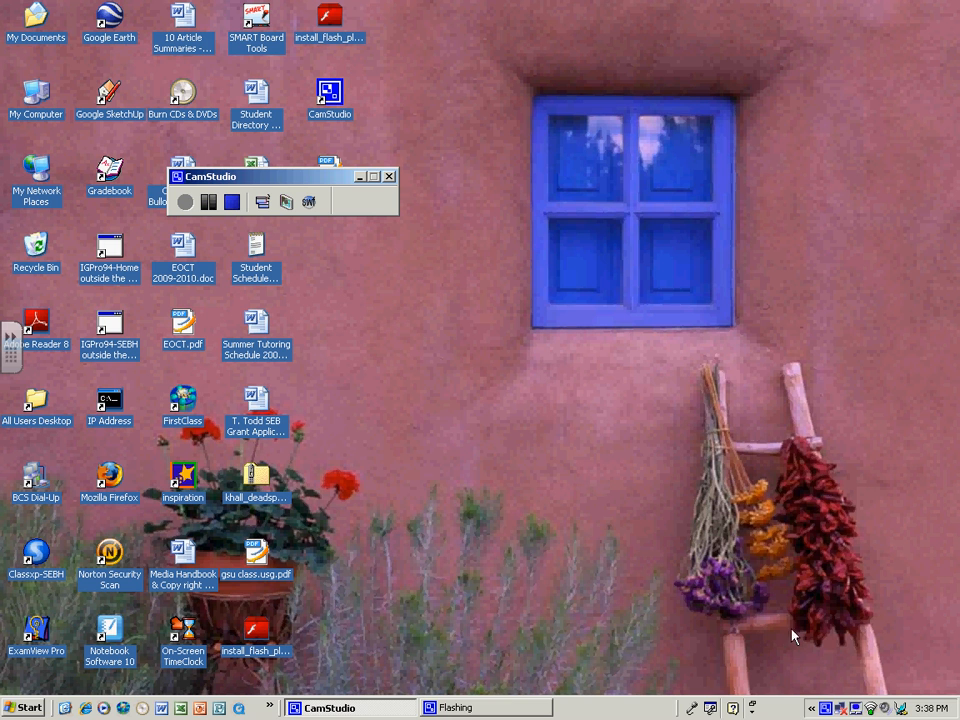
Step: Launch Microsoft Office Publisher 2003
{"action": "left_click", "coordinate": [31, 706]}
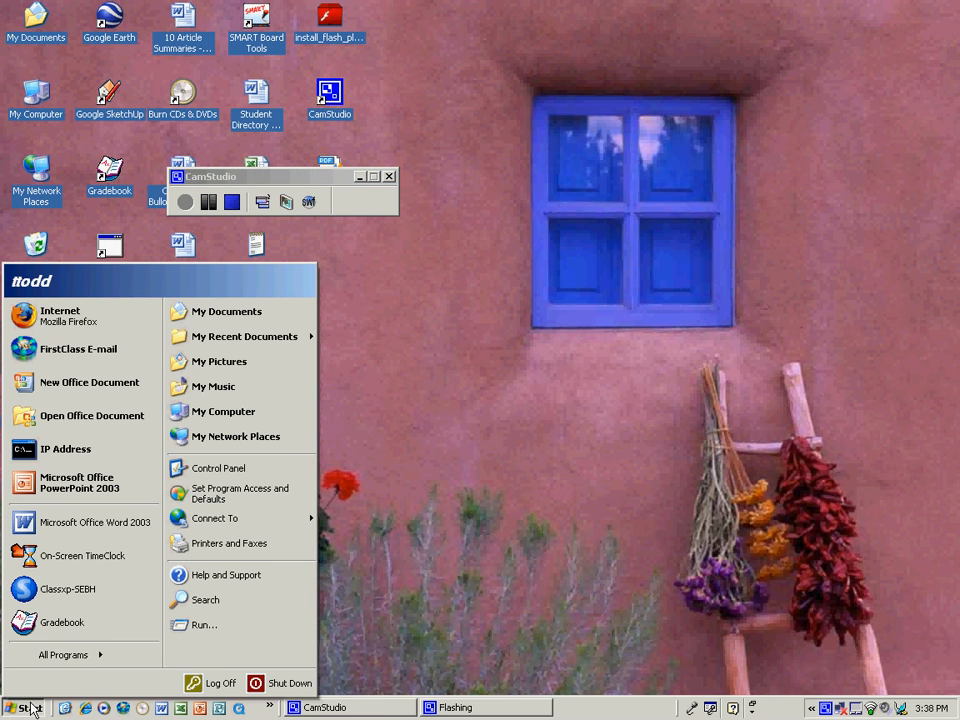
{"action": "mouse_move", "coordinate": [53, 656]}
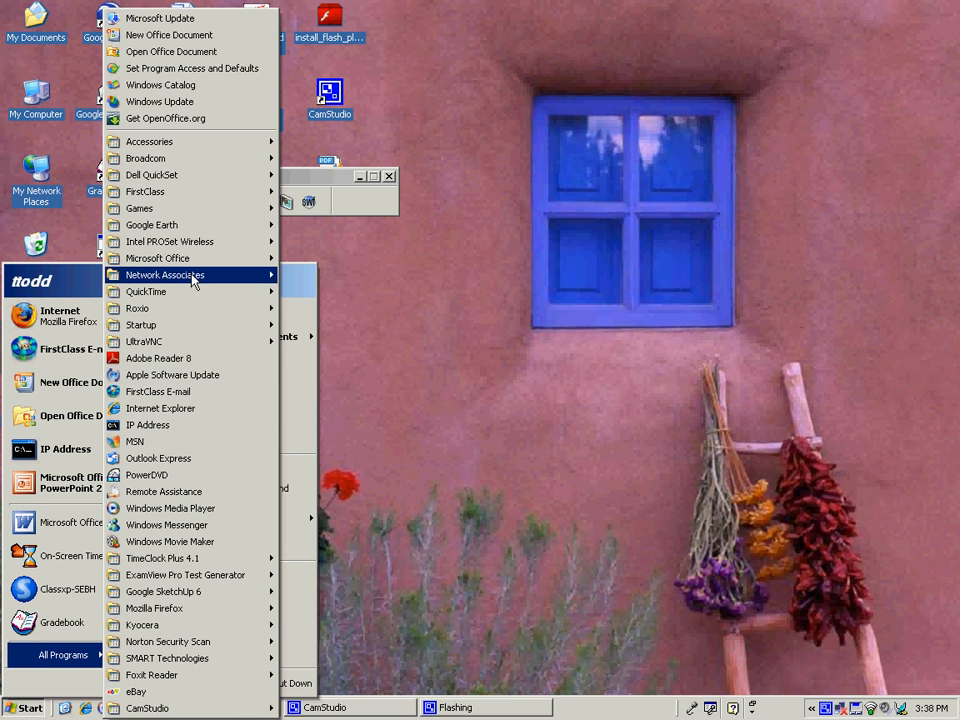
{"action": "mouse_move", "coordinate": [195, 272]}
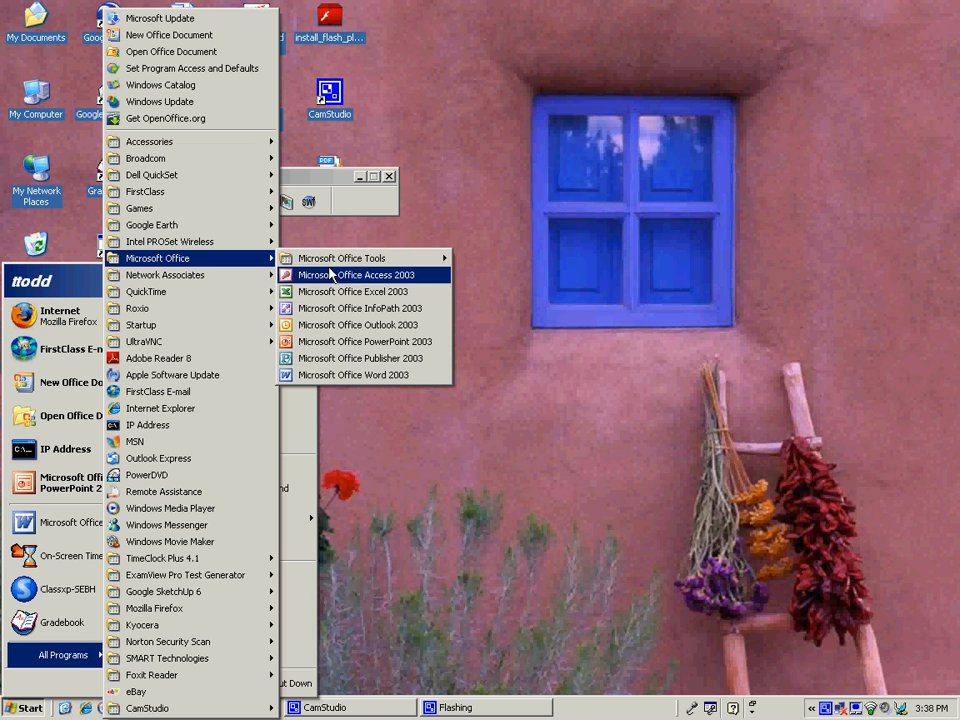
{"action": "left_click", "coordinate": [367, 358]}
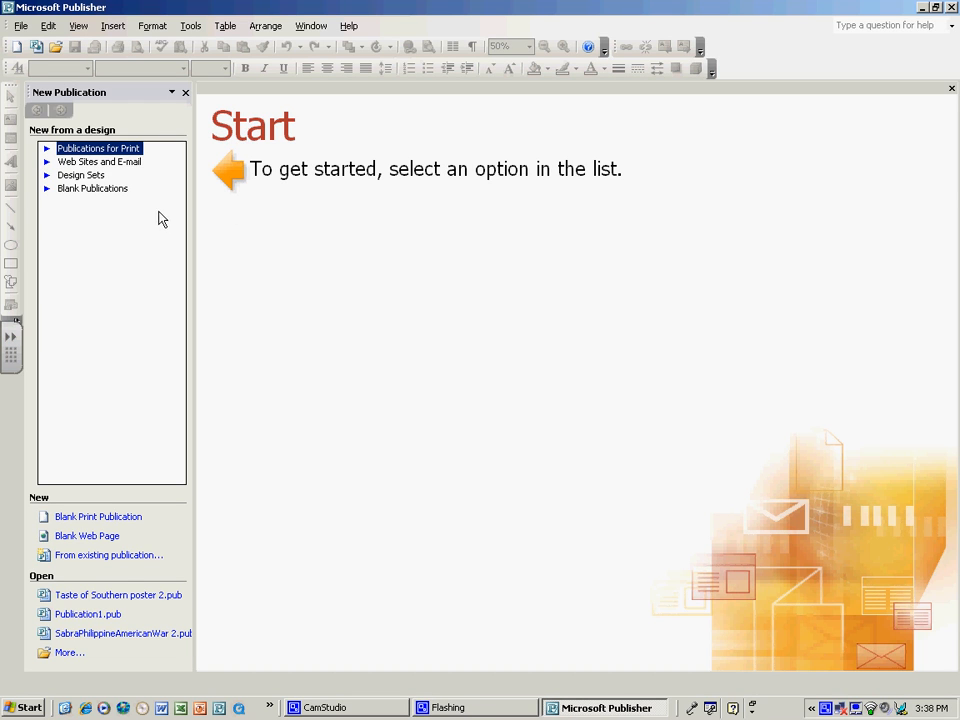
Step: Create a full-page print calendar from the Art Left Calendar design, dismissing the personal information request
{"action": "left_click", "coordinate": [127, 150]}
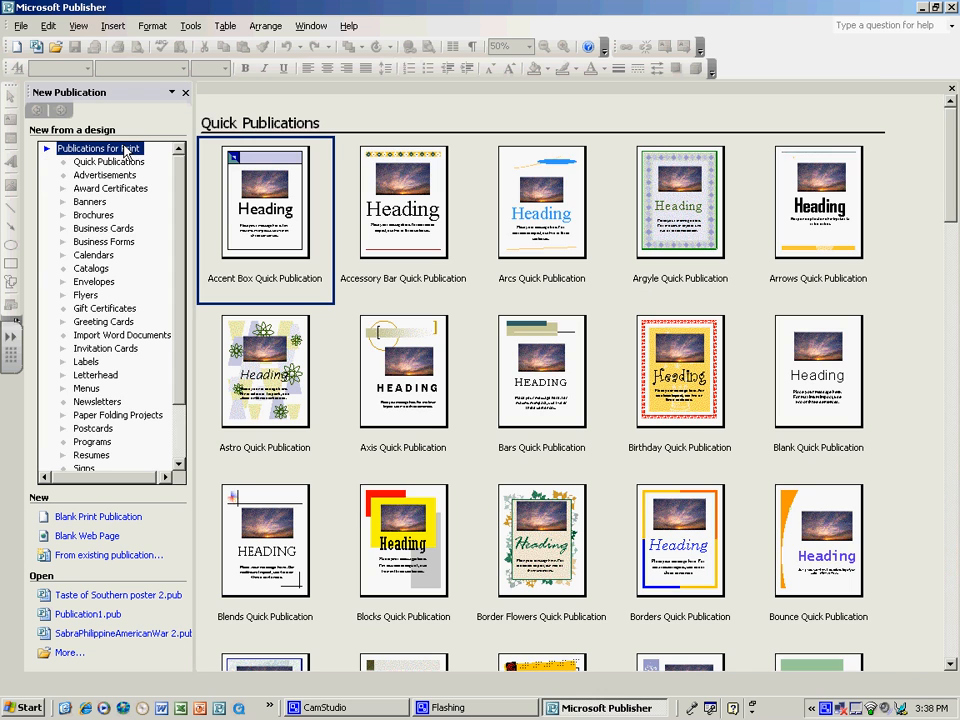
{"action": "left_click", "coordinate": [97, 259]}
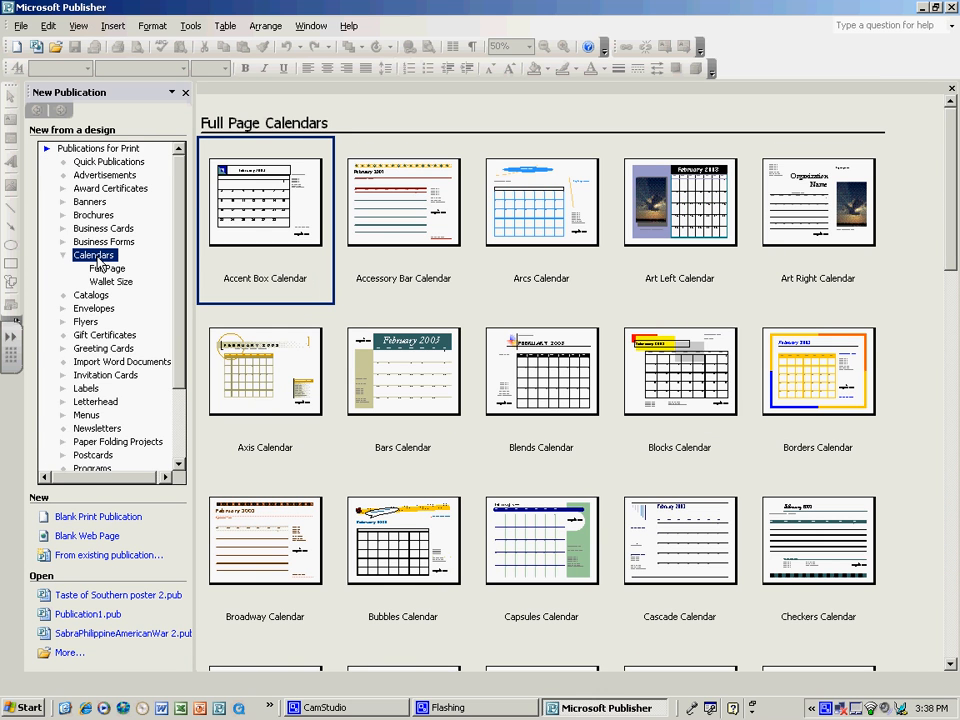
{"action": "left_click", "coordinate": [354, 231]}
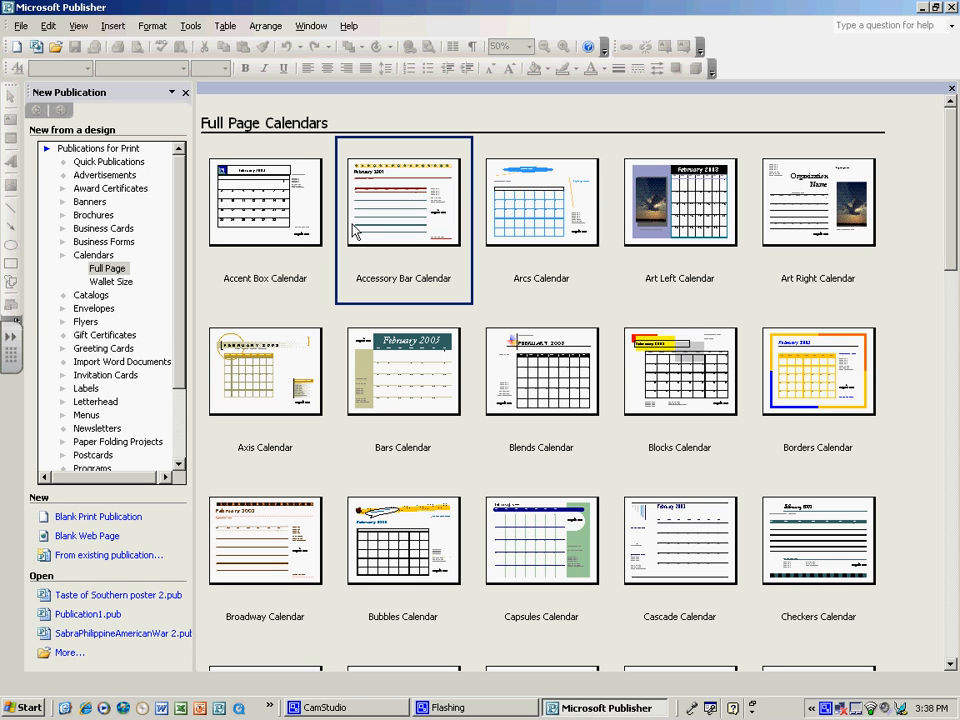
{"action": "left_click", "coordinate": [107, 268]}
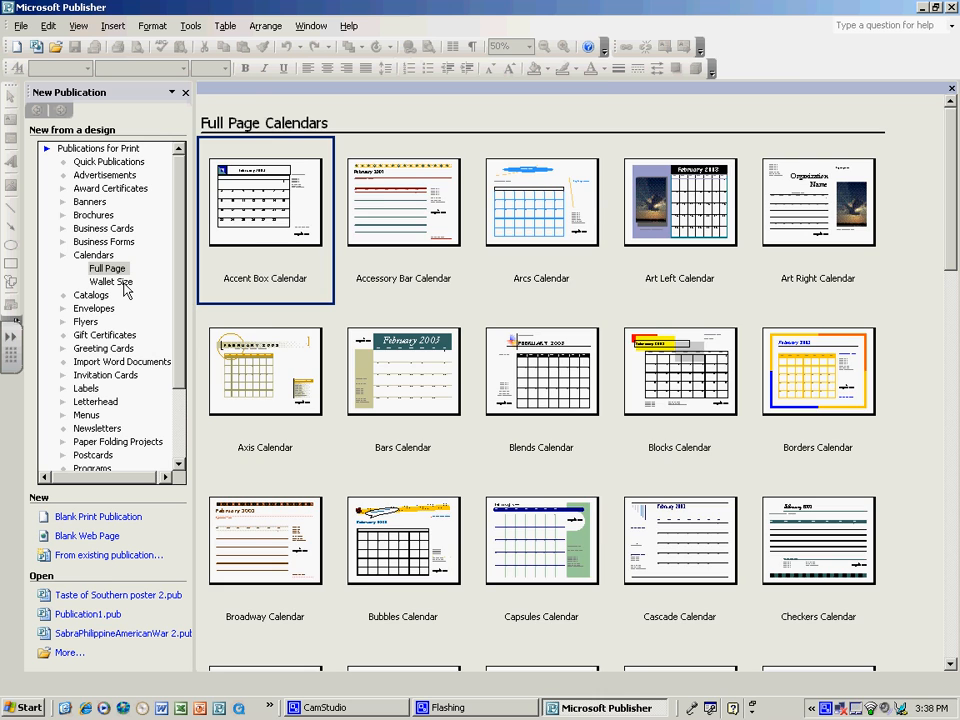
{"action": "left_click", "coordinate": [111, 282]}
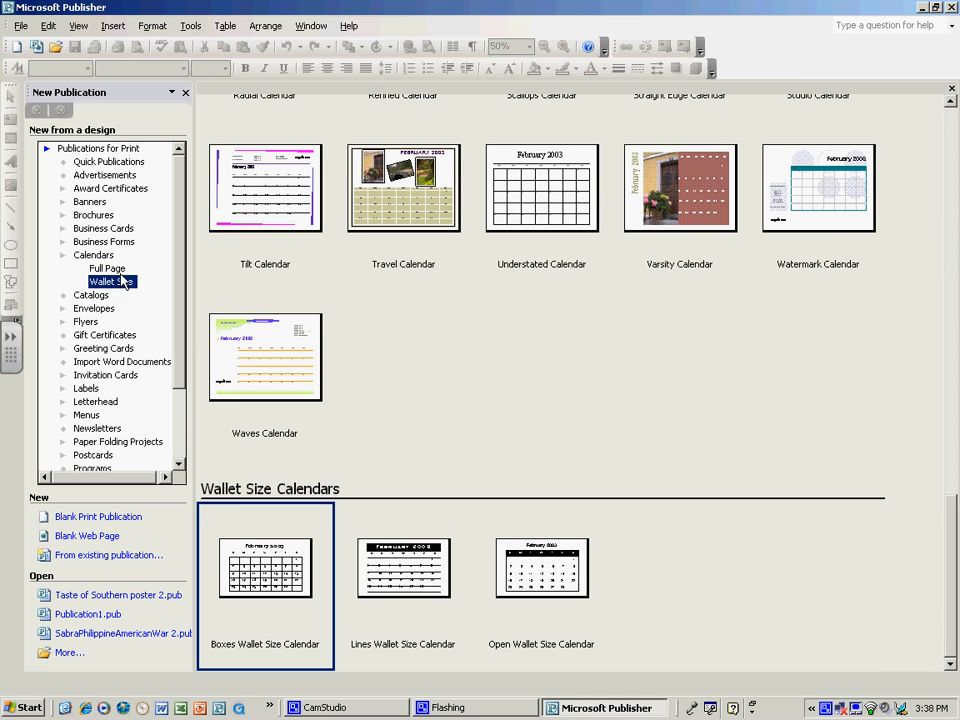
{"action": "left_click", "coordinate": [124, 270]}
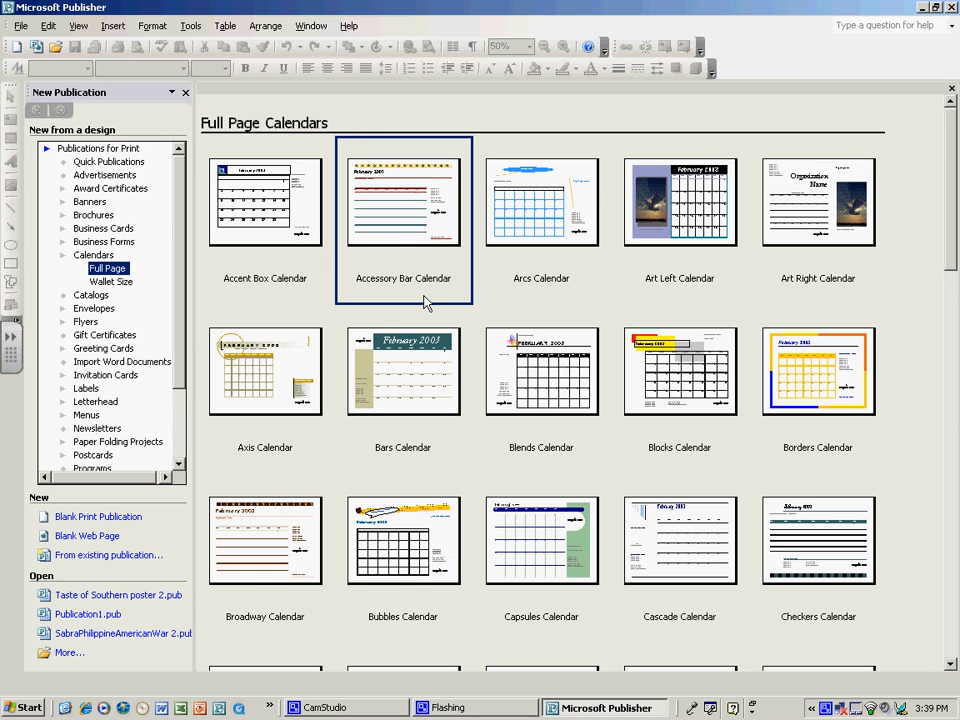
{"action": "left_click", "coordinate": [678, 230]}
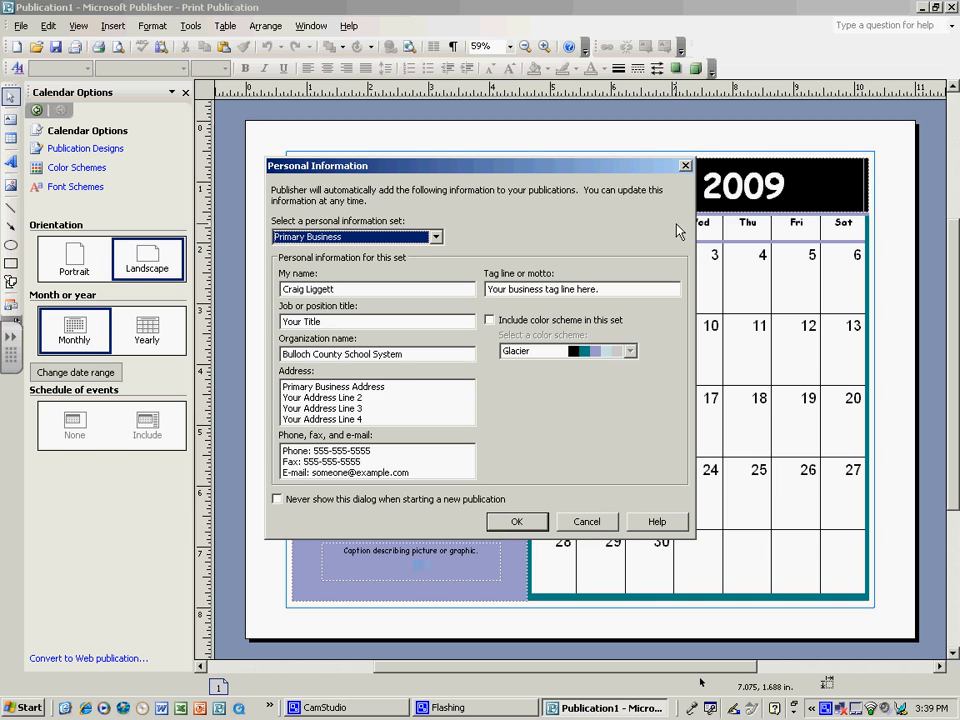
{"action": "left_click", "coordinate": [586, 521]}
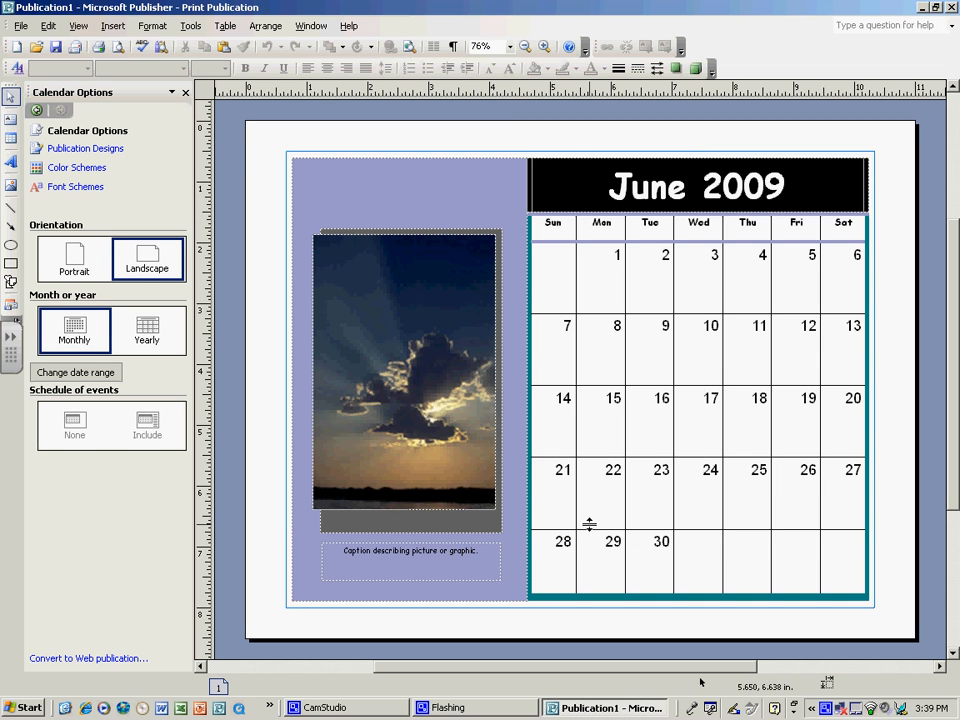
Step: Apply the Bluebird color scheme and the Archival font scheme to the calendar
{"action": "left_click", "coordinate": [80, 168]}
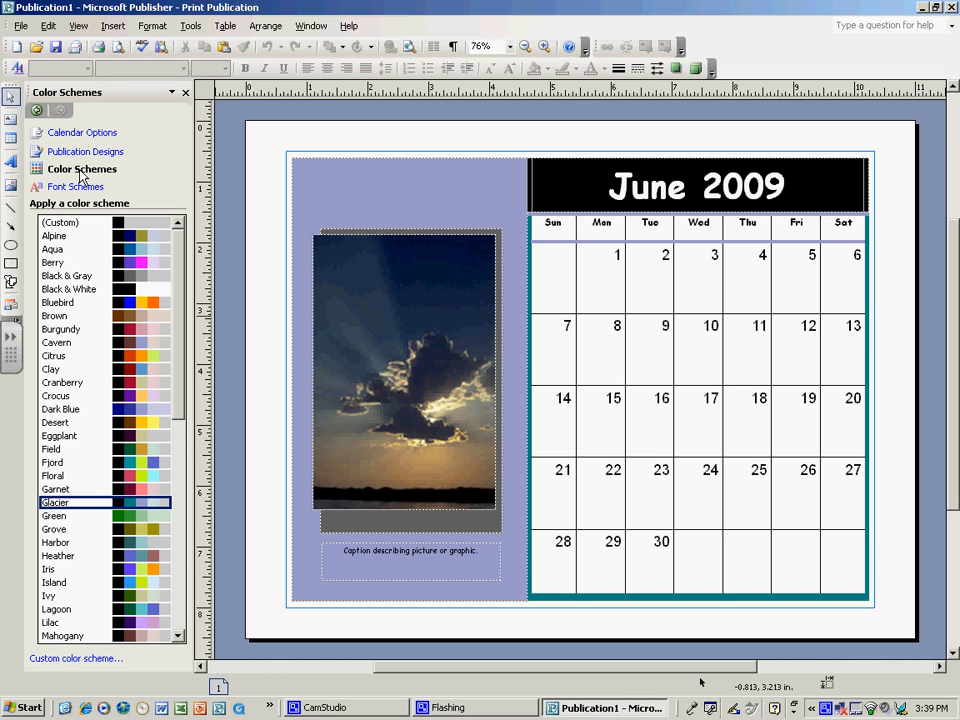
{"action": "left_click", "coordinate": [103, 304]}
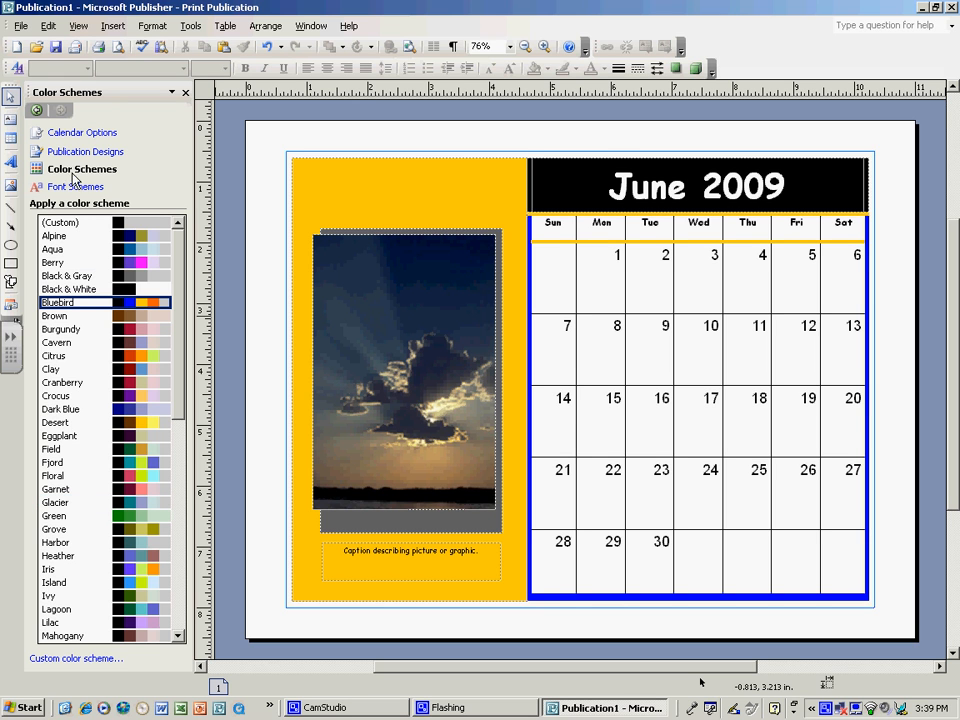
{"action": "left_click", "coordinate": [75, 188]}
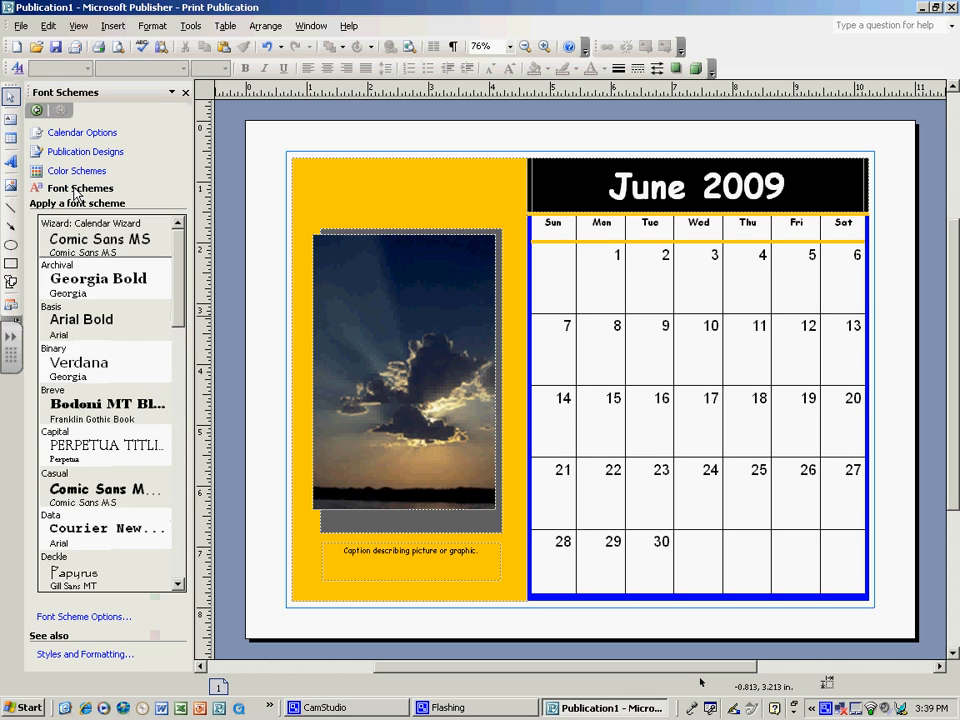
{"action": "left_click", "coordinate": [93, 287]}
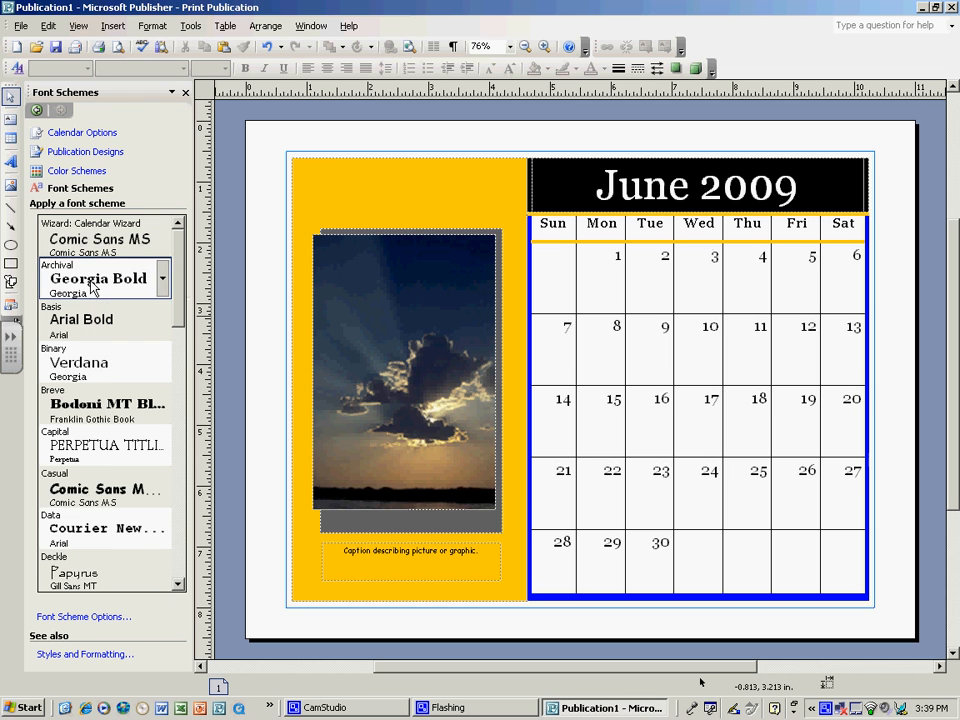
Step: Try the calendar in portrait orientation and as a yearly layout, restoring landscape and monthly
{"action": "left_click", "coordinate": [84, 133]}
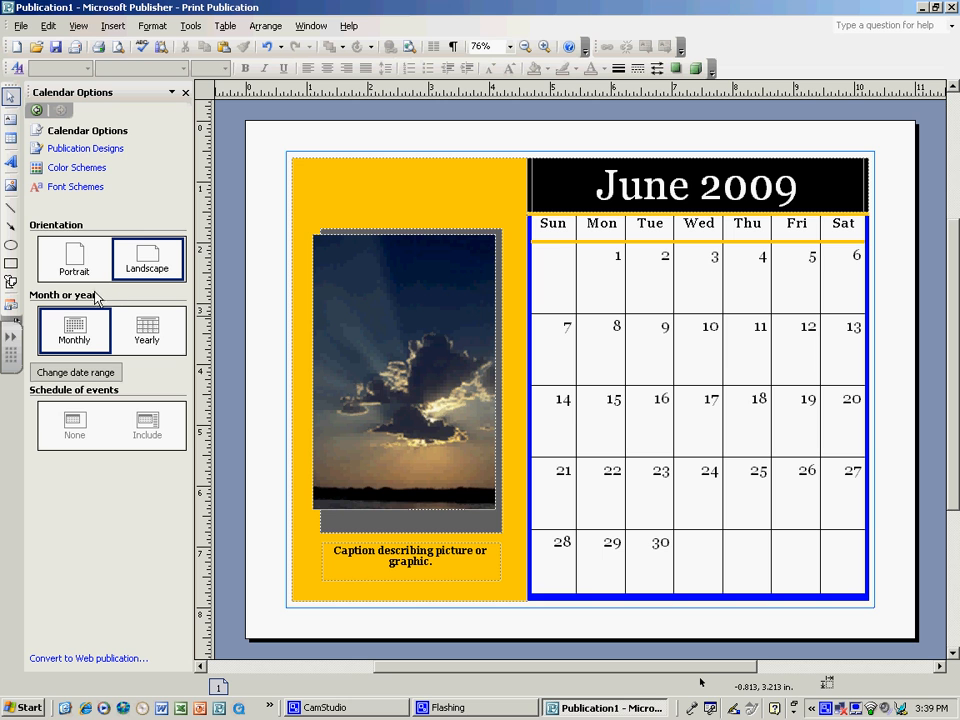
{"action": "left_click", "coordinate": [73, 260]}
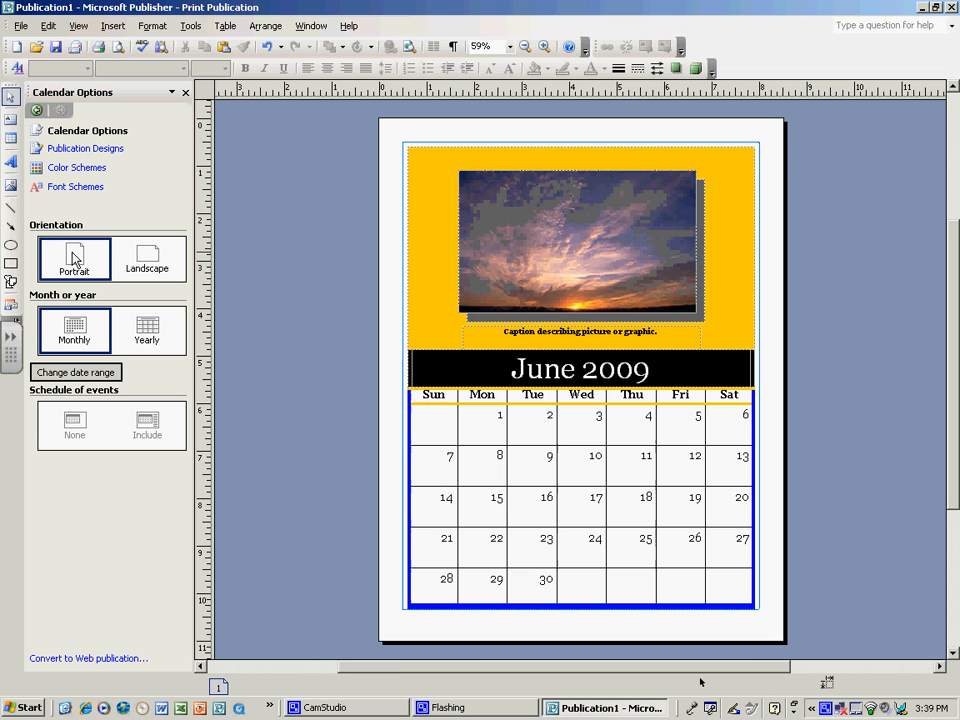
{"action": "left_click", "coordinate": [150, 252]}
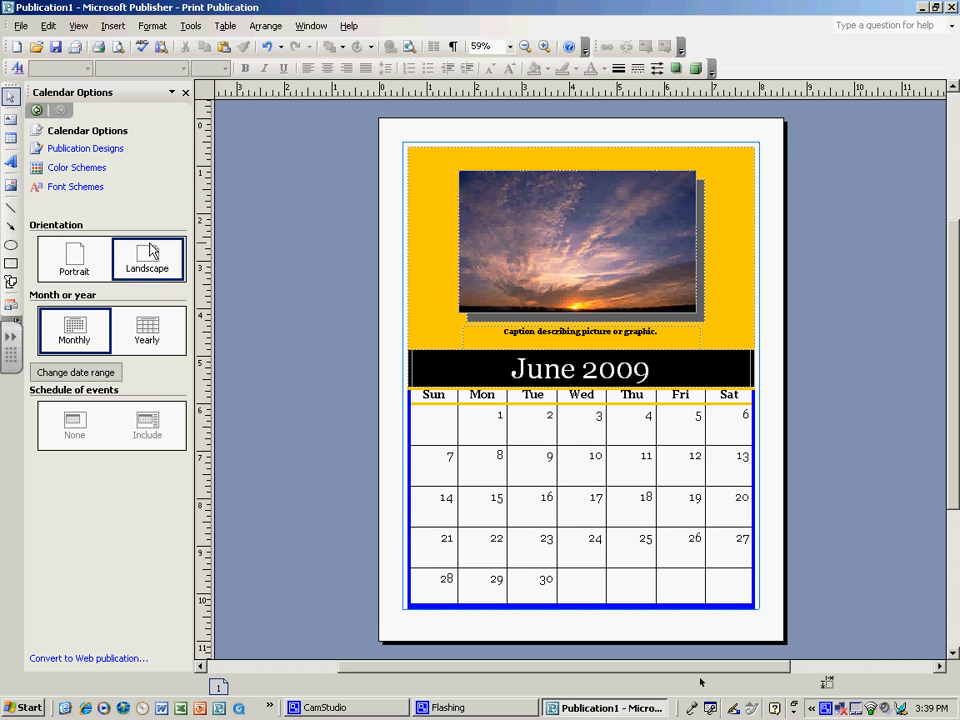
{"action": "left_click", "coordinate": [150, 327]}
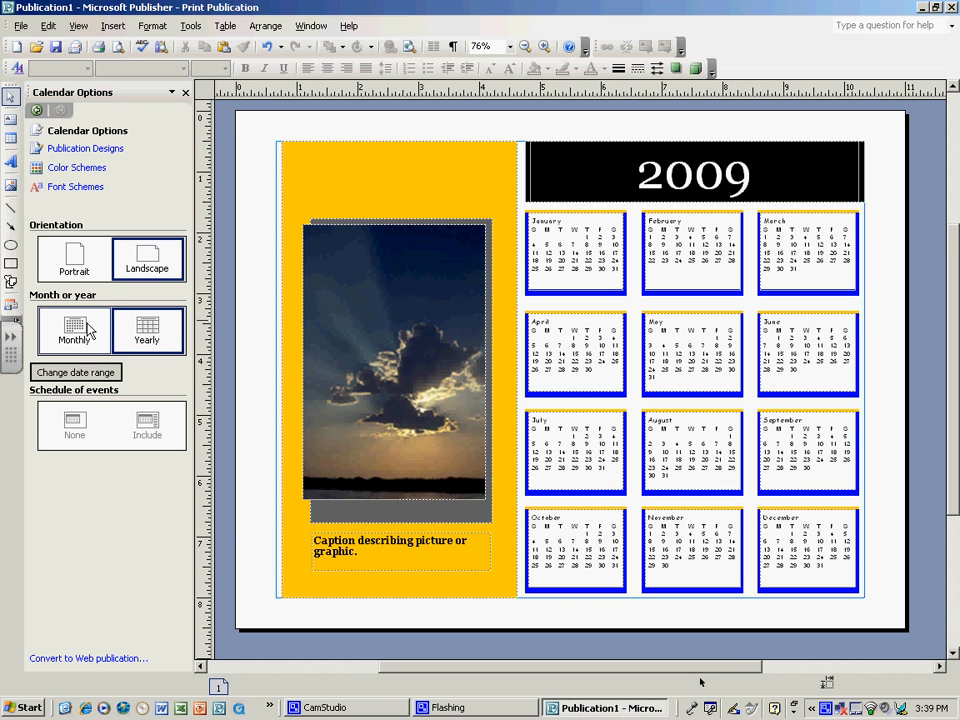
{"action": "left_click", "coordinate": [90, 331]}
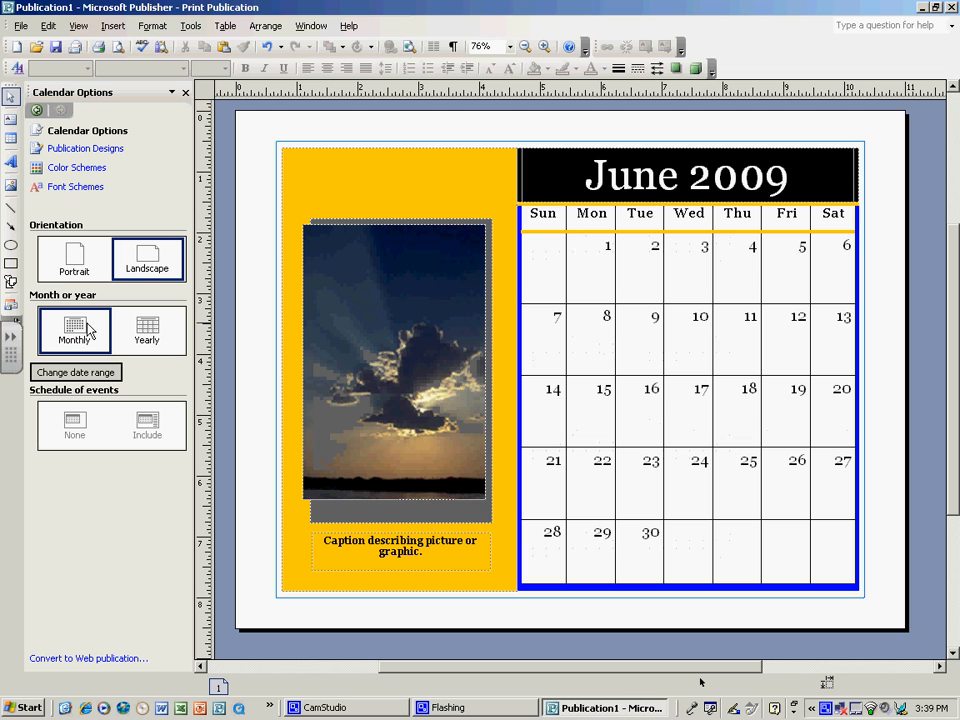
Step: Change the calendar's date range to run from August 2009 through December 2009
{"action": "left_click", "coordinate": [95, 374]}
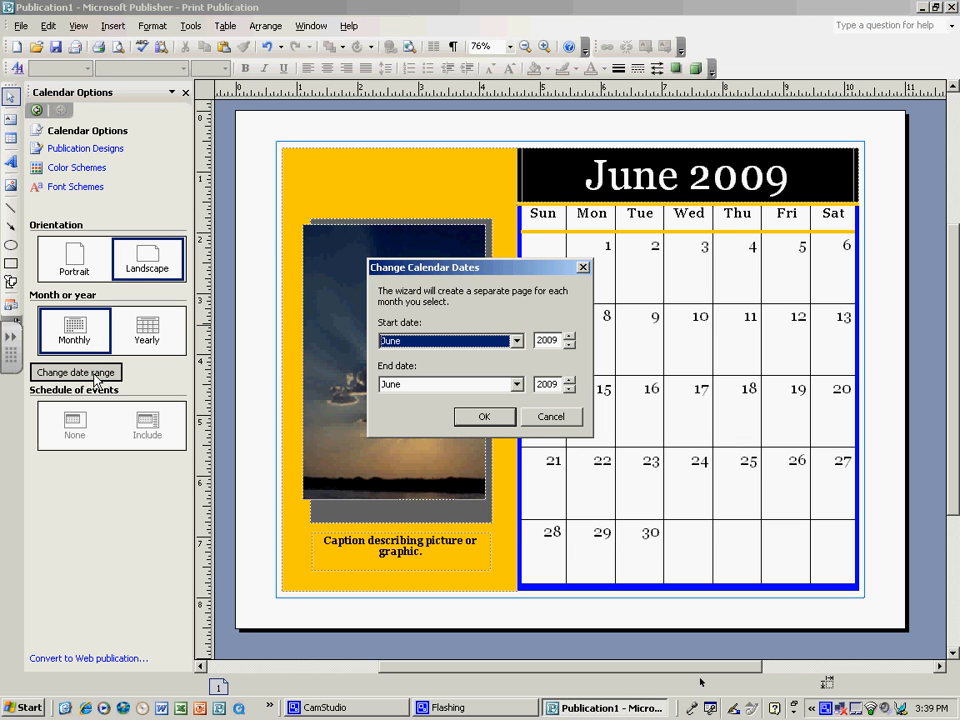
{"action": "left_click", "coordinate": [516, 342]}
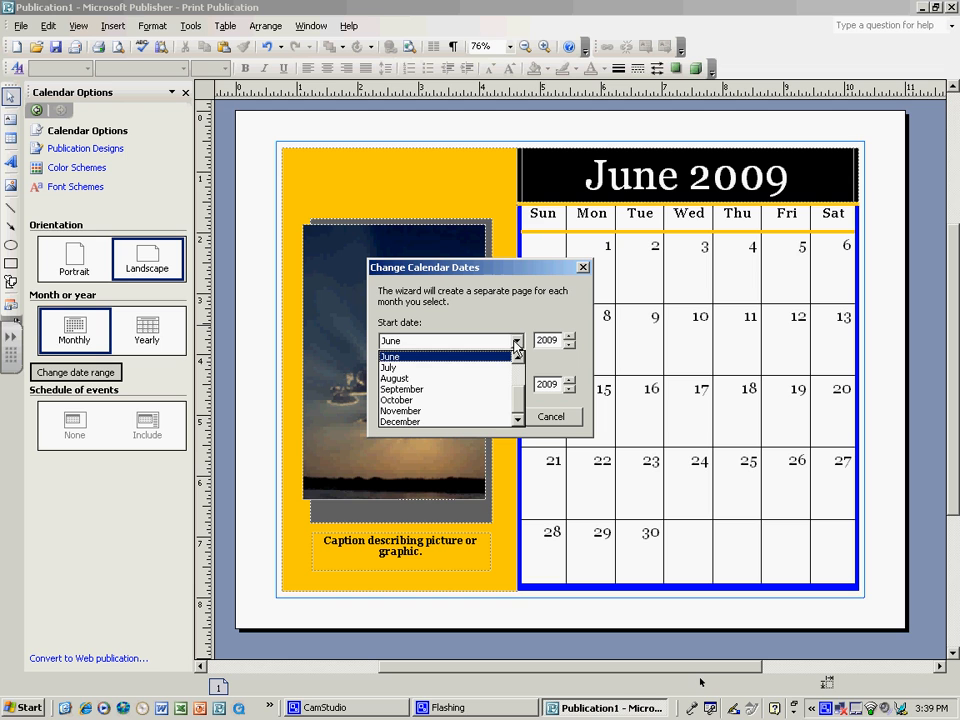
{"action": "left_click", "coordinate": [481, 379]}
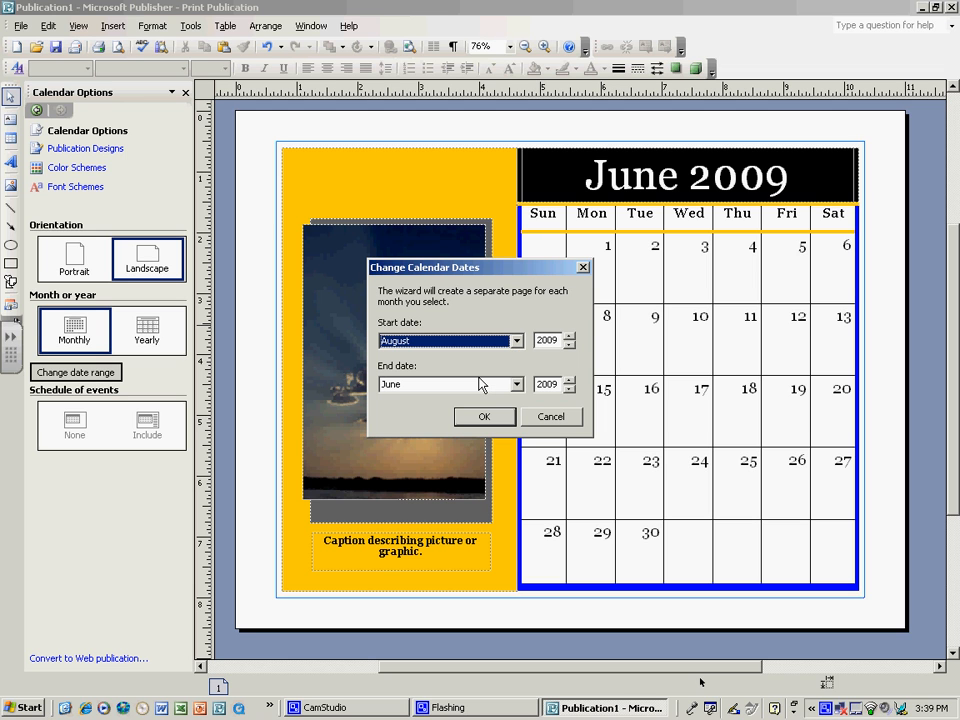
{"action": "left_click", "coordinate": [516, 384]}
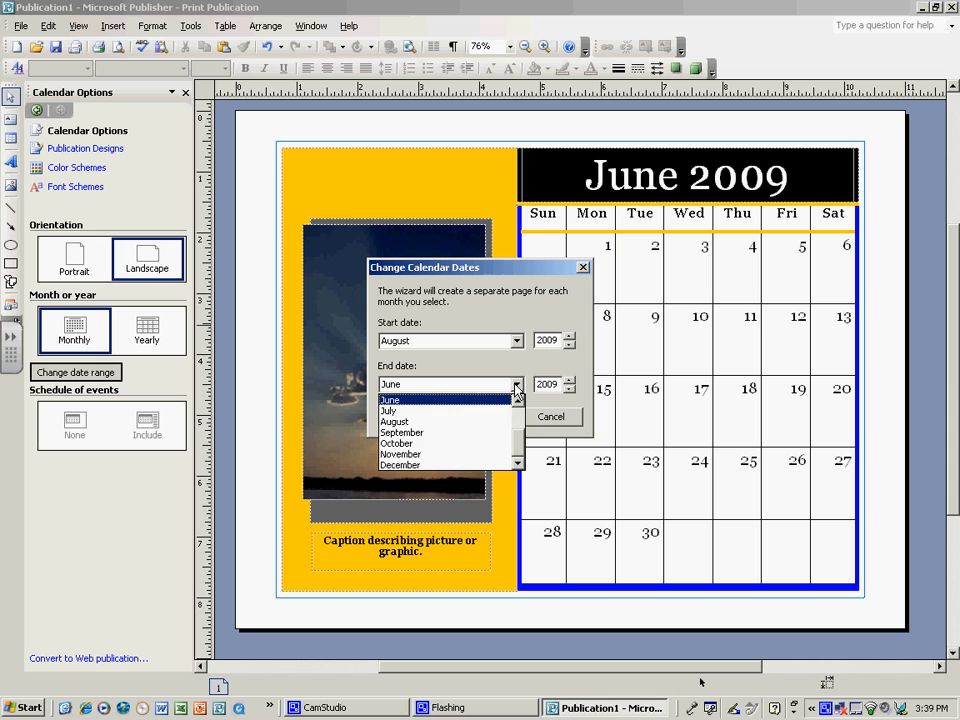
{"action": "left_click", "coordinate": [460, 424]}
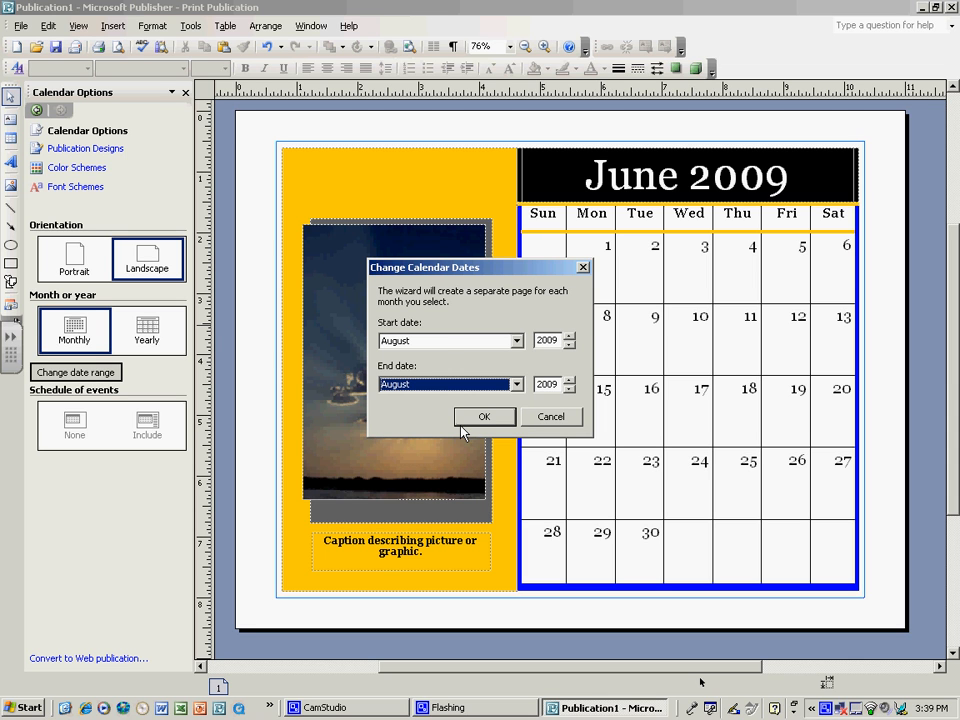
{"action": "left_click", "coordinate": [519, 385]}
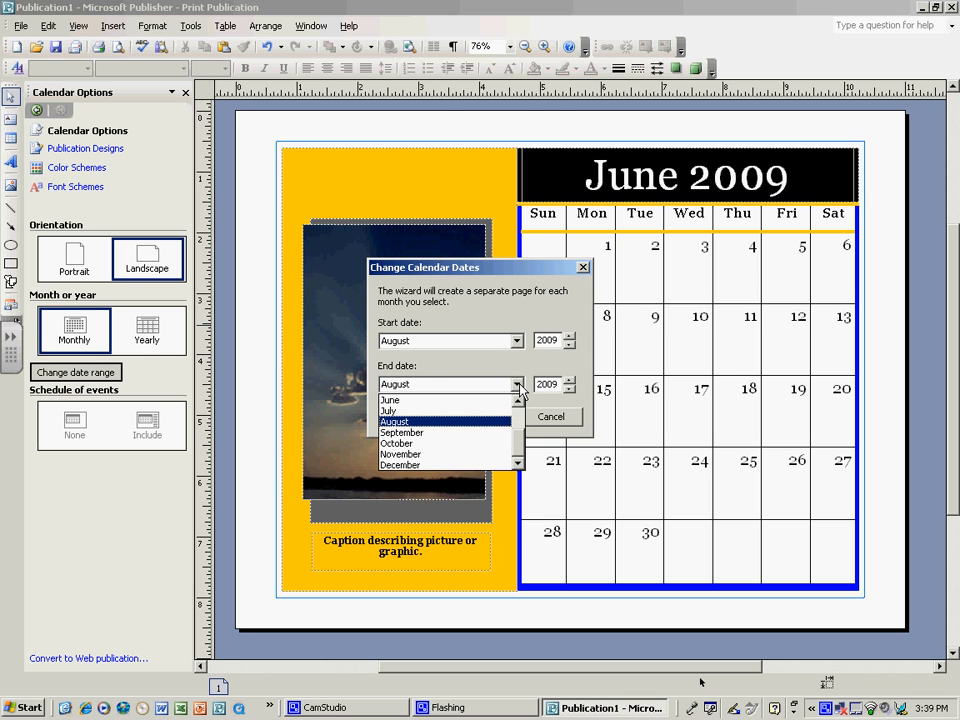
{"action": "left_click", "coordinate": [462, 465]}
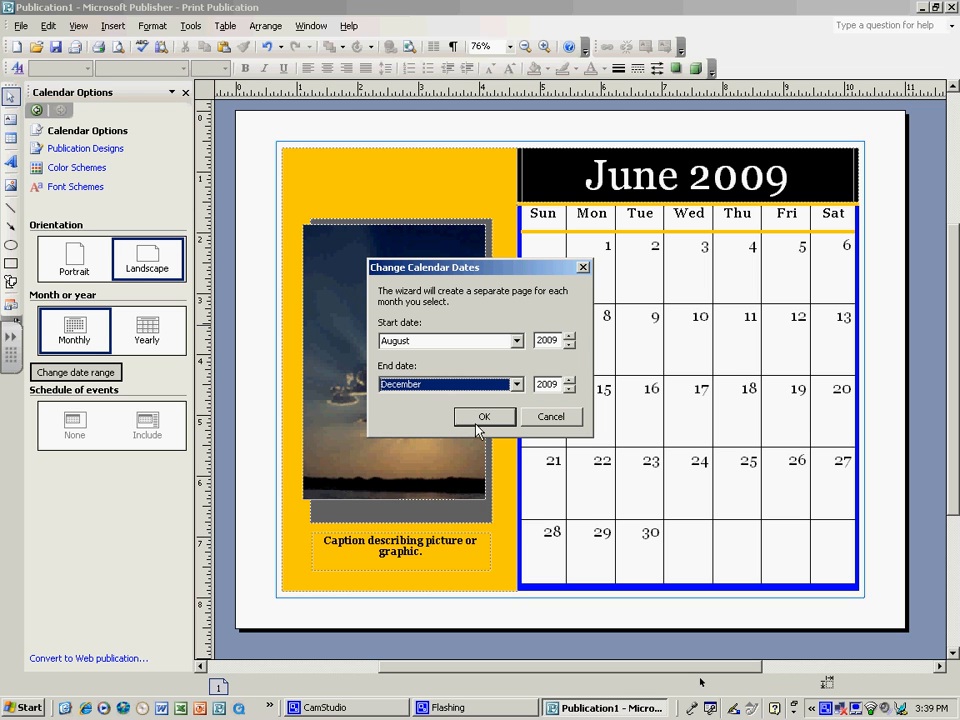
{"action": "left_click", "coordinate": [477, 428]}
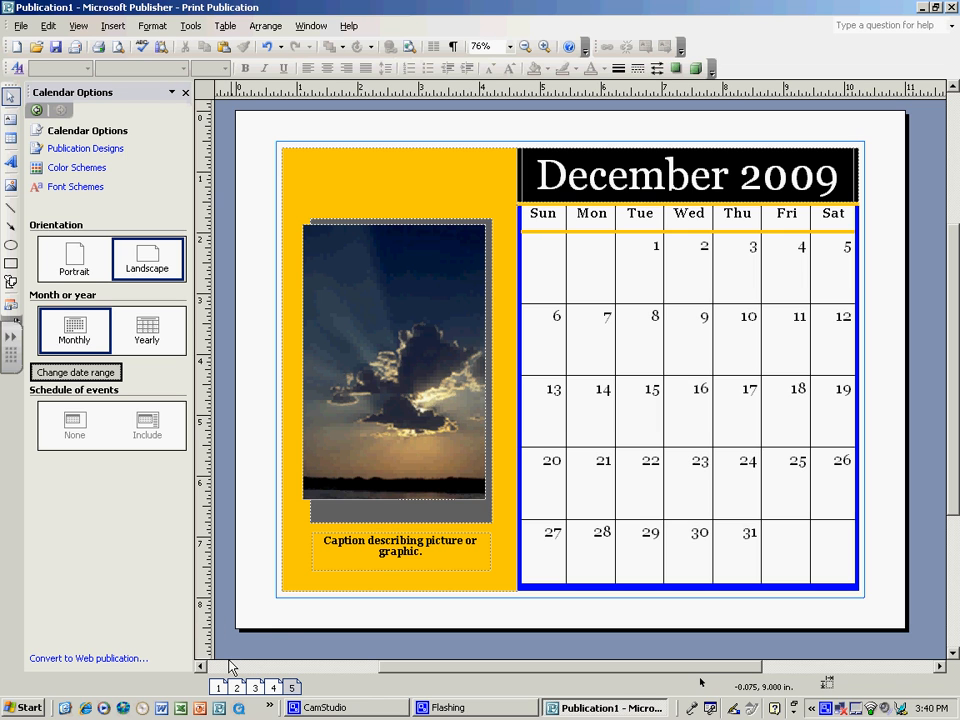
Step: Review each monthly calendar page in order, from August 2009 through December 2009
{"action": "left_click", "coordinate": [221, 690]}
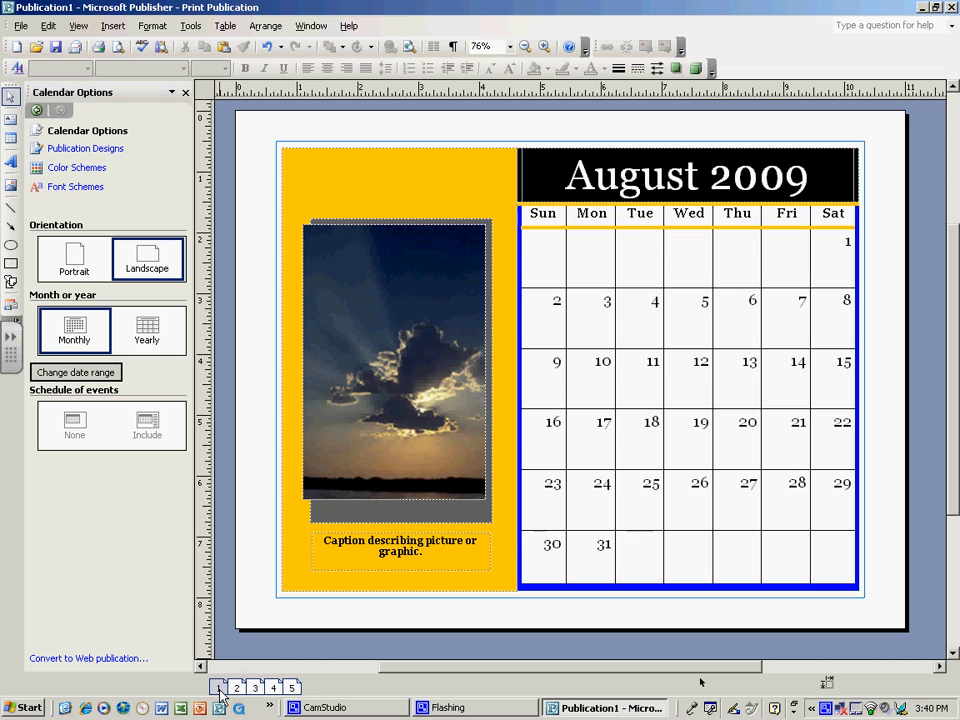
{"action": "left_click", "coordinate": [236, 689]}
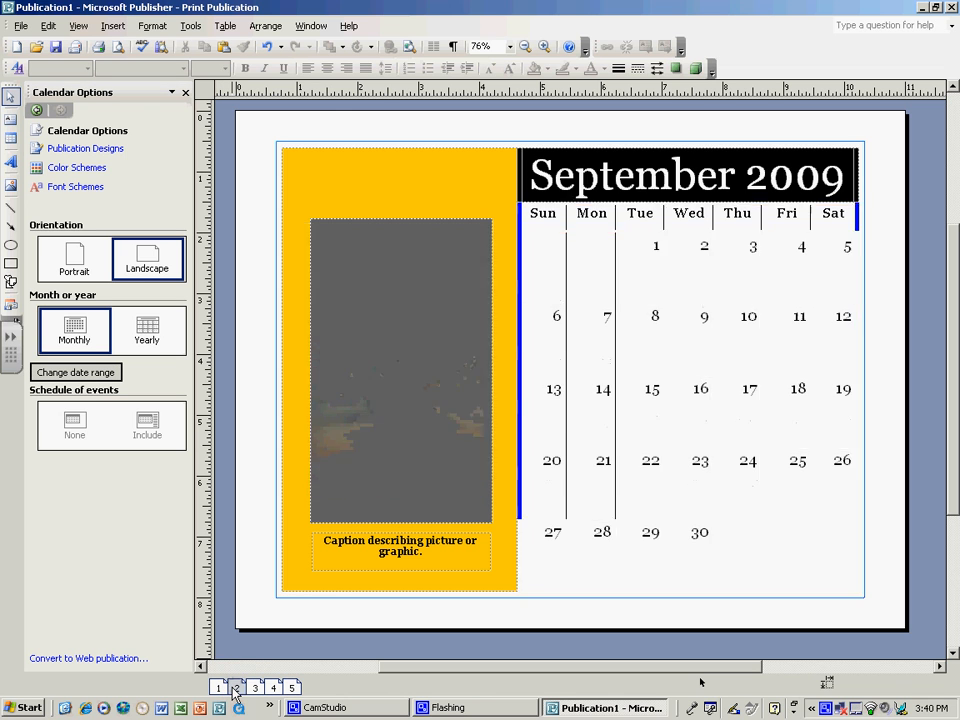
{"action": "left_click", "coordinate": [253, 689]}
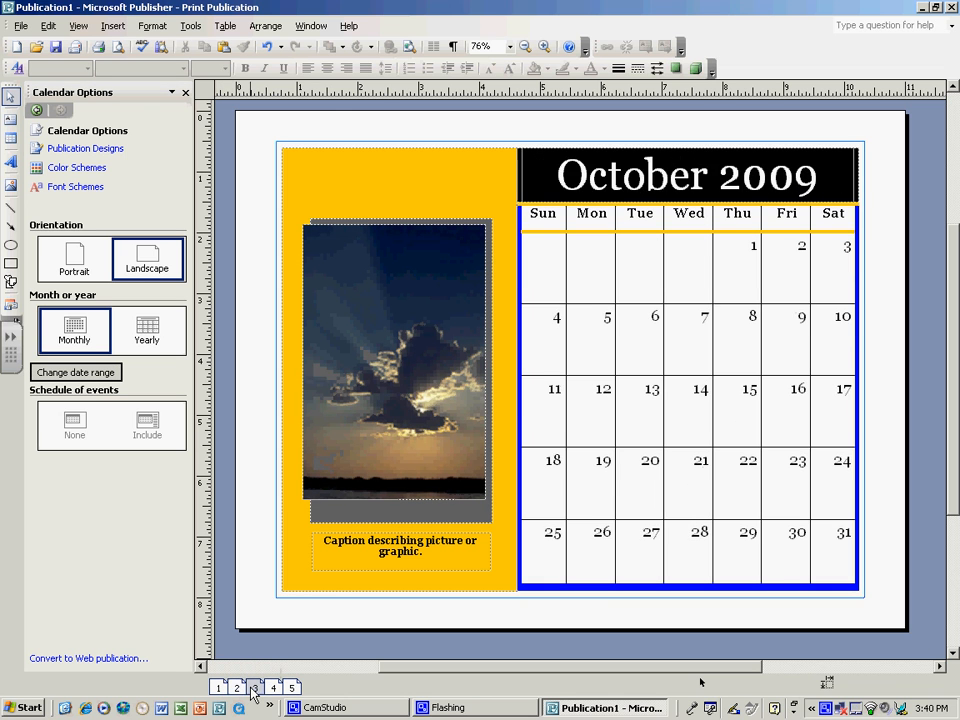
{"action": "left_click", "coordinate": [273, 689]}
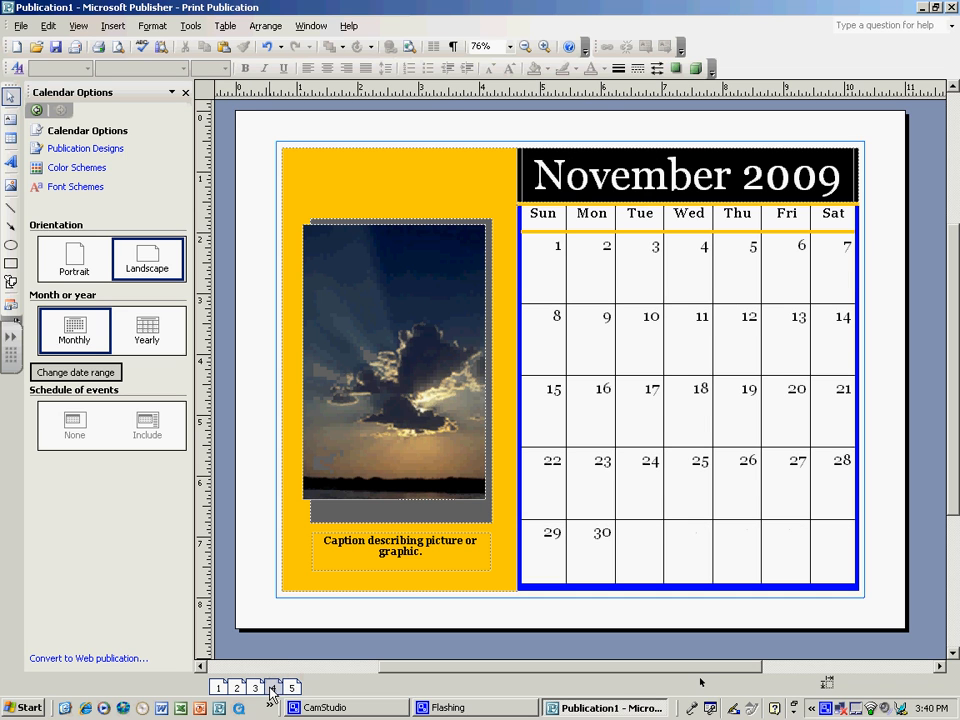
{"action": "left_click", "coordinate": [291, 689]}
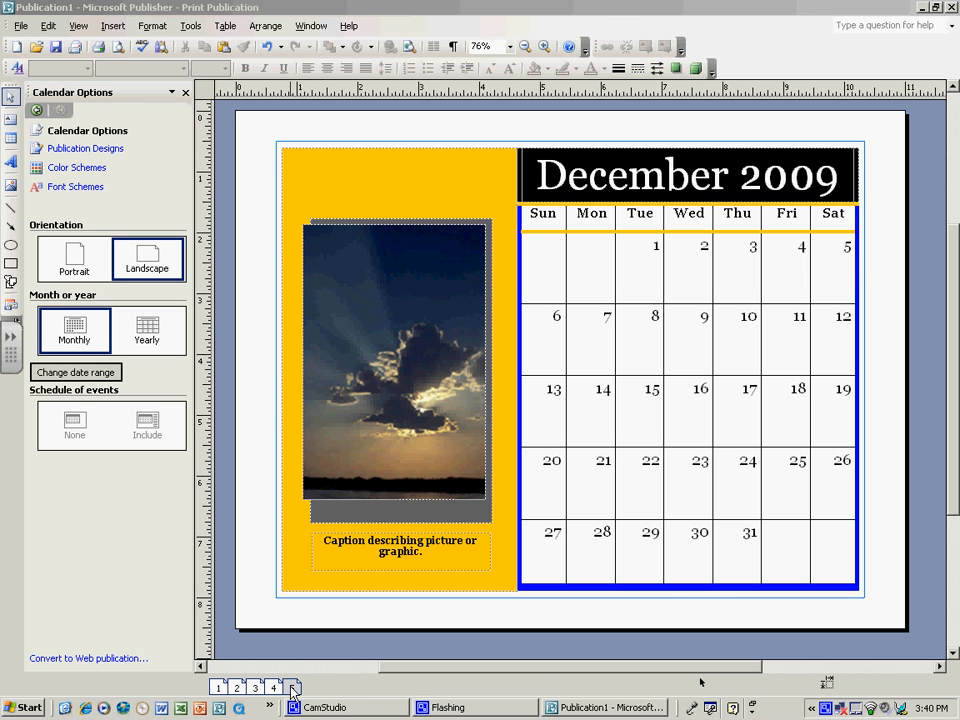
Step: Delete the December 2009 page from the calendar and remove the sunset photo from the August 2009 page
{"action": "right_click", "coordinate": [292, 689]}
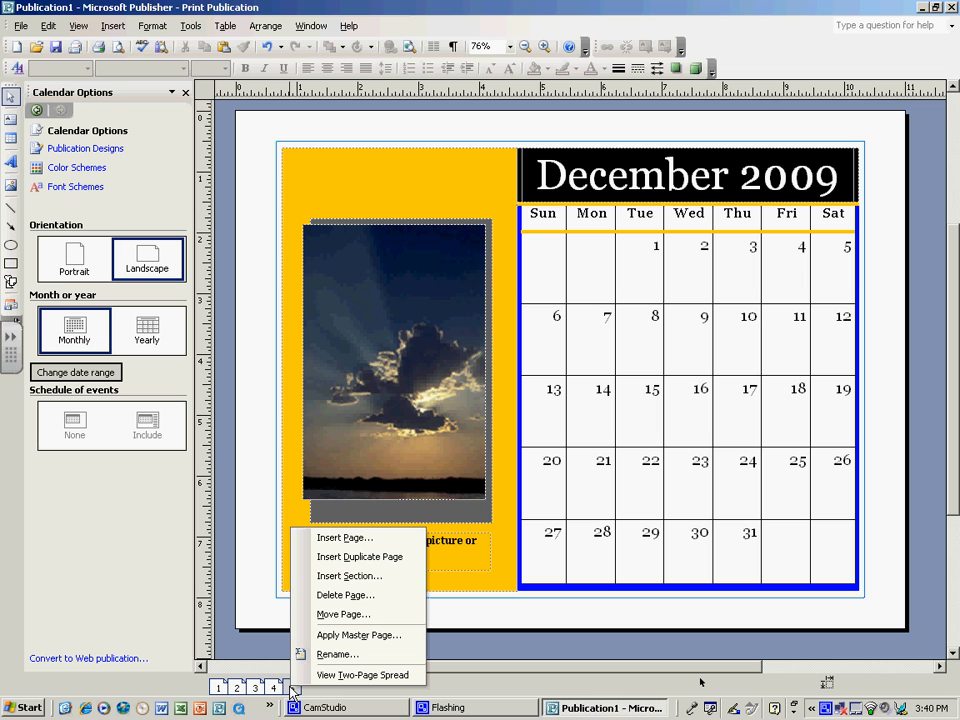
{"action": "left_click", "coordinate": [323, 594]}
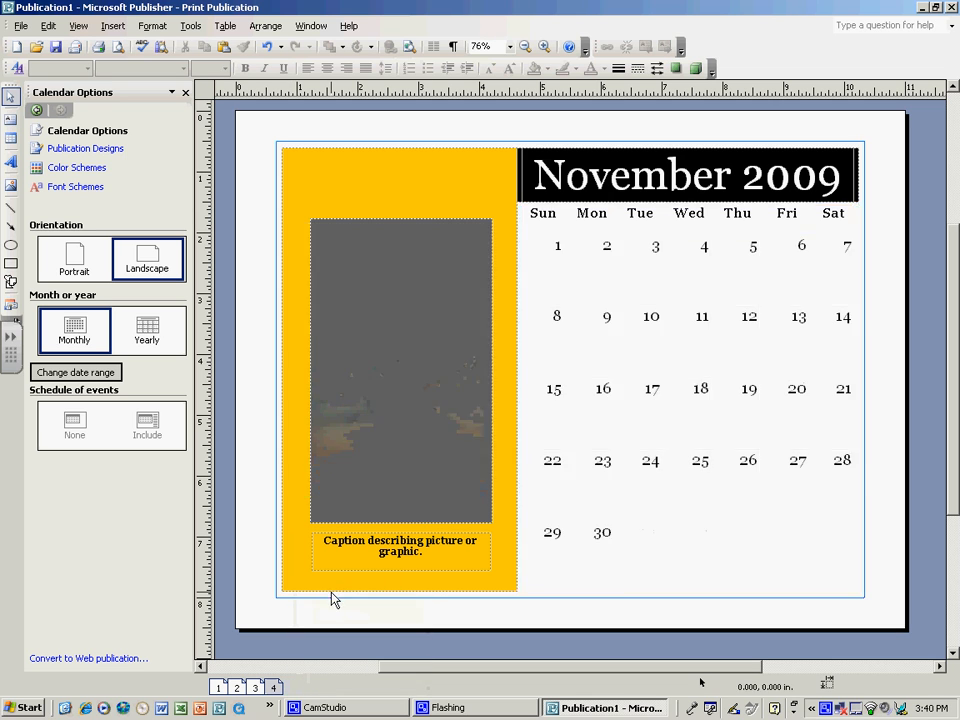
{"action": "left_click", "coordinate": [221, 688]}
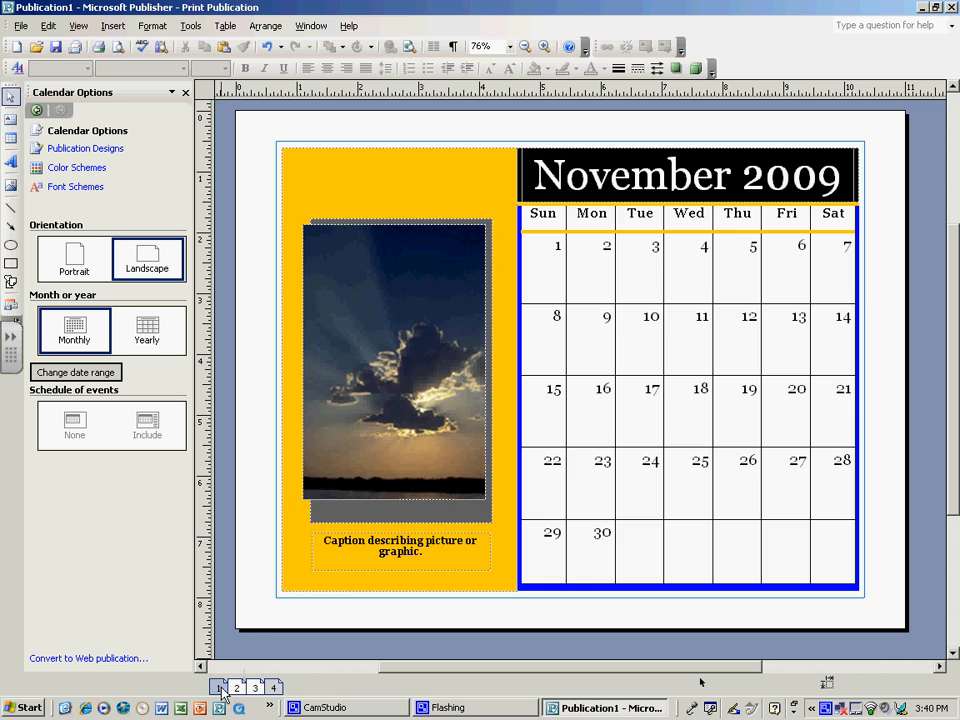
{"action": "left_click", "coordinate": [409, 446]}
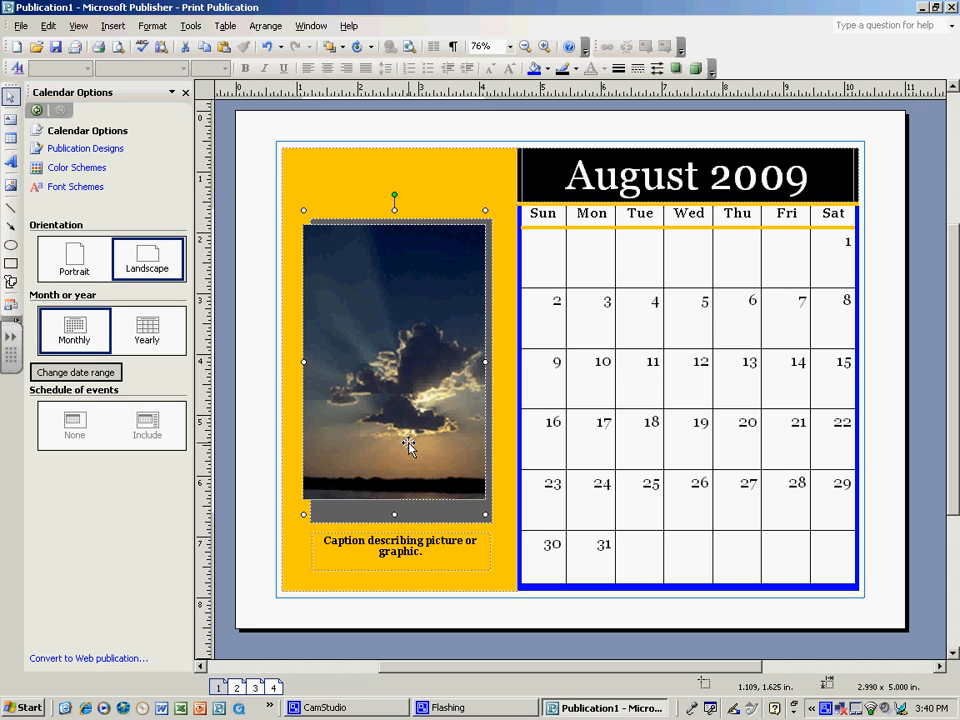
{"action": "key", "text": "Delete"}
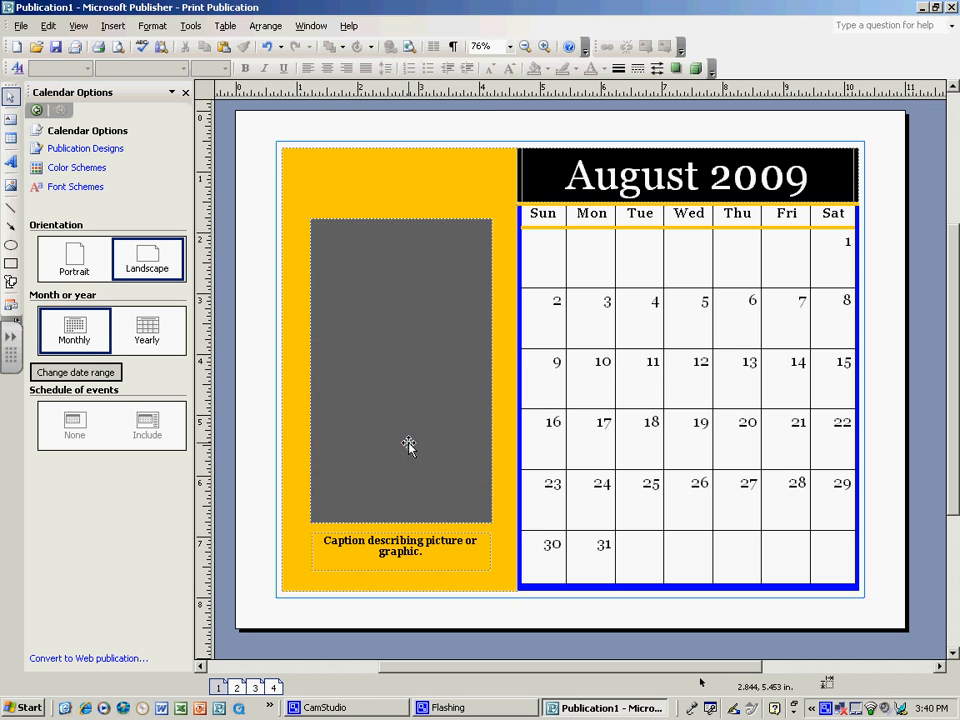
Step: Search the clip art collections for "apple" to find a replacement picture for the August page
{"action": "left_click", "coordinate": [113, 26]}
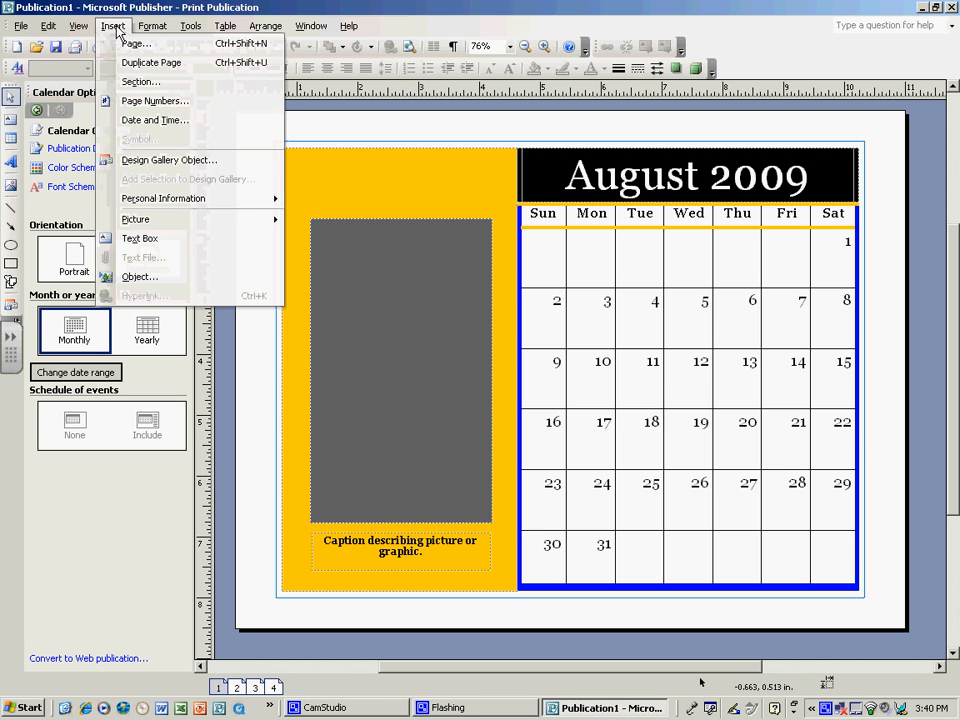
{"action": "mouse_move", "coordinate": [180, 217]}
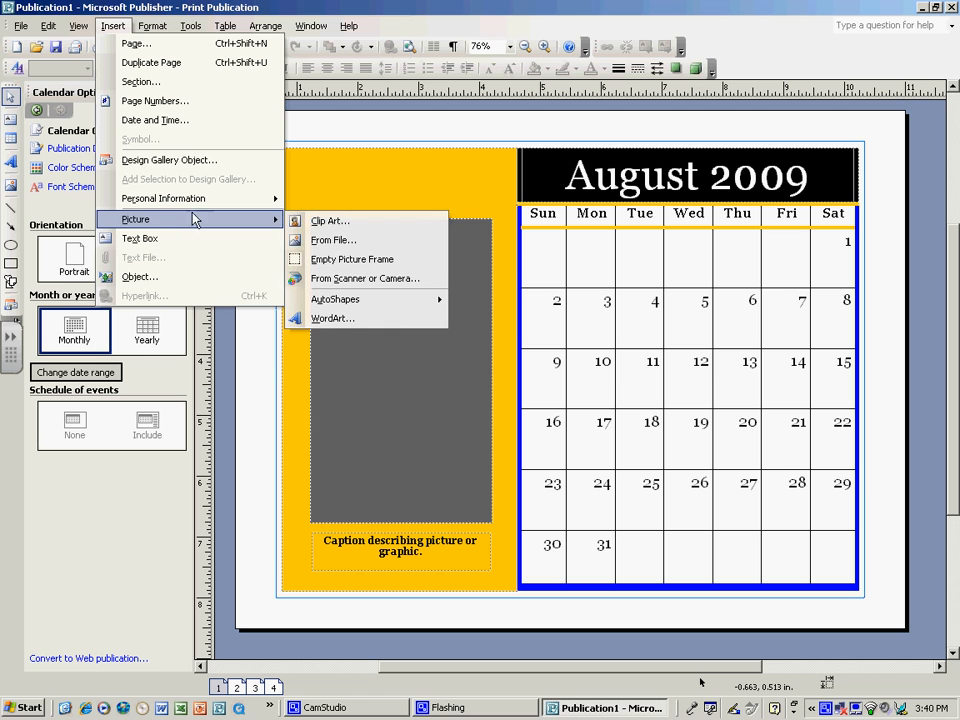
{"action": "left_click", "coordinate": [363, 221]}
{"action": "left_click", "coordinate": [74, 147]}
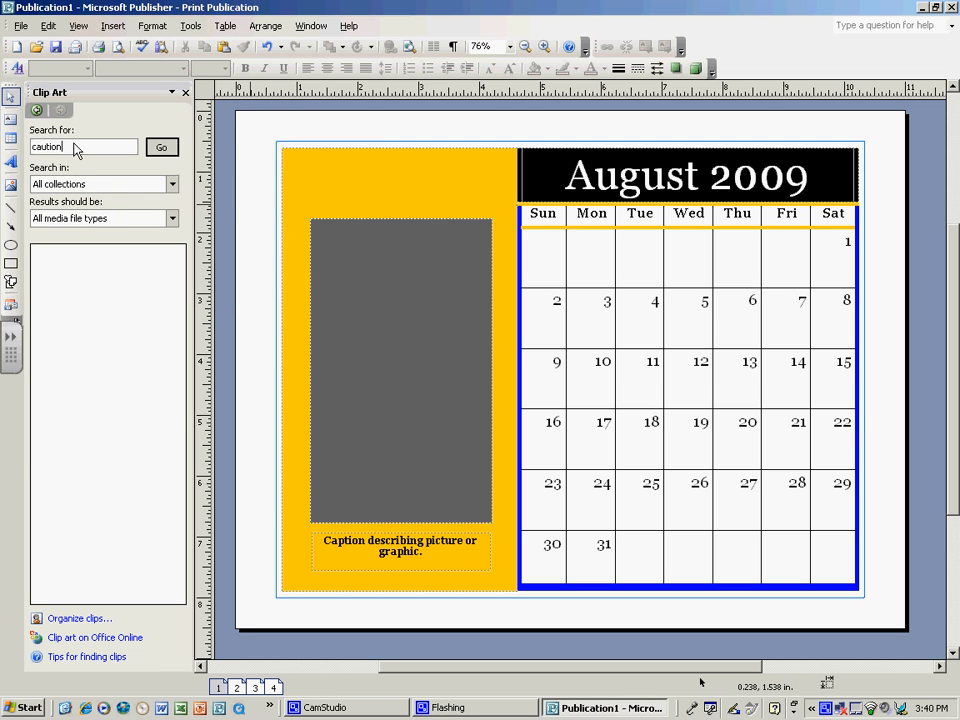
{"action": "key", "text": "BackSpace"}
{"action": "key", "text": "BackSpace"}
{"action": "key", "text": "BackSpace"}
{"action": "key", "text": "BackSpace"}
{"action": "type", "text": "ap"}
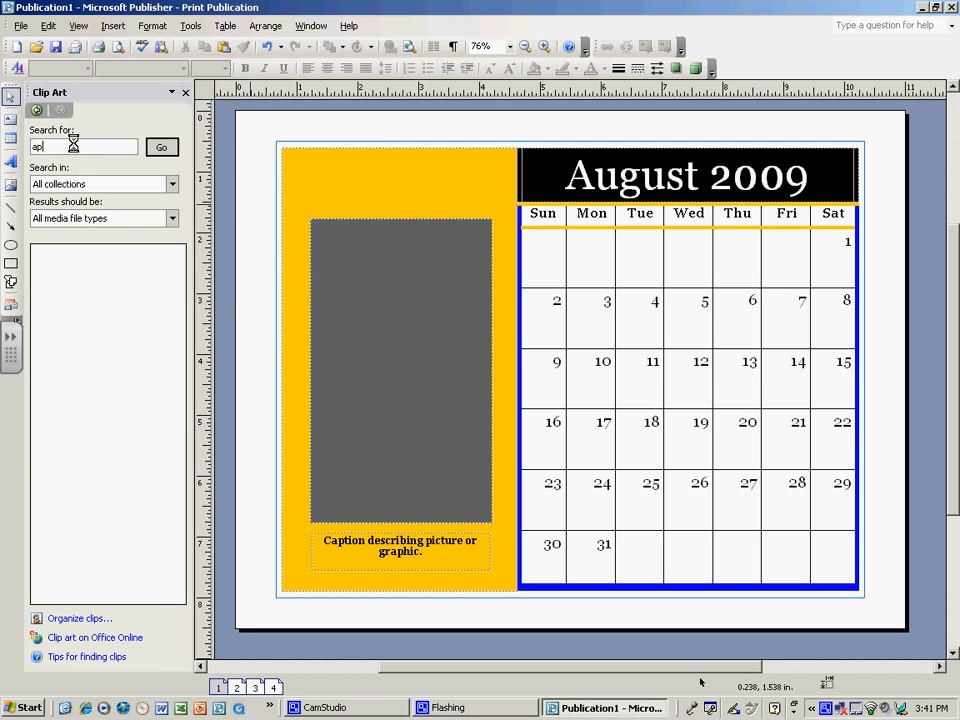
{"action": "type", "text": "ple"}
{"action": "key", "text": "Return"}
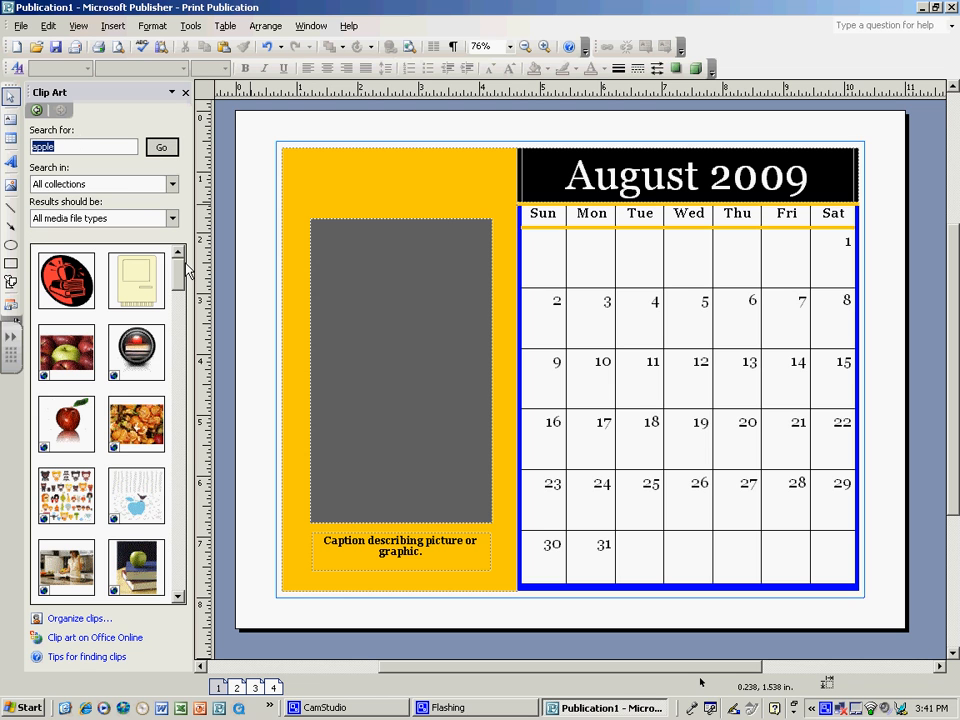
Step: Insert the red and black apple-and-books clip and fit it across the upper gray frame at about 2.94 x 2.85 in
{"action": "left_click", "coordinate": [72, 291]}
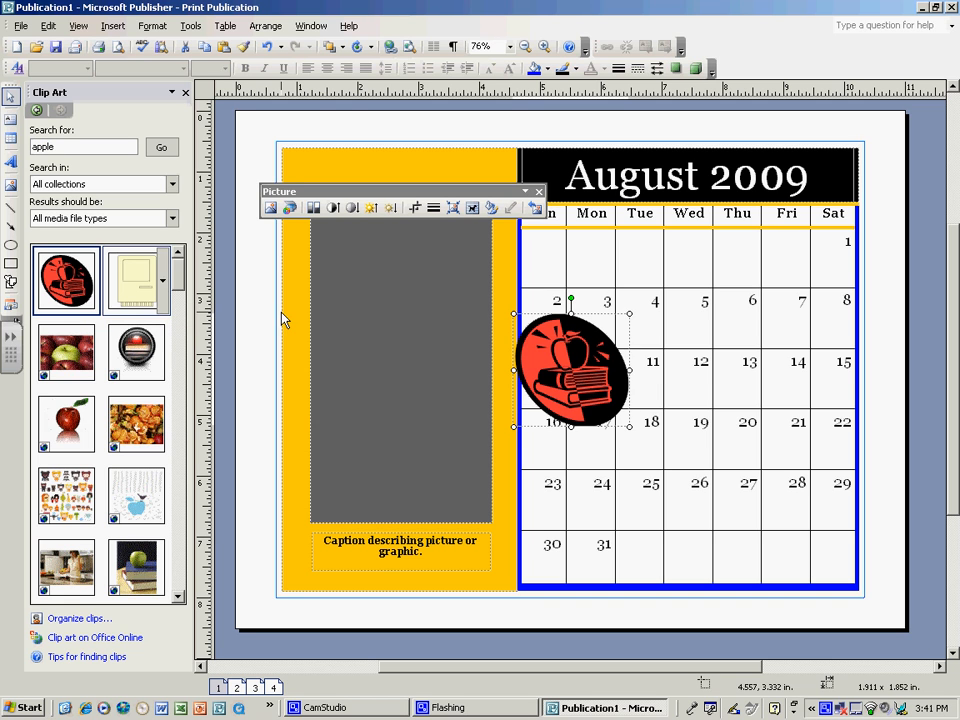
{"action": "mouse_move", "coordinate": [95, 285]}
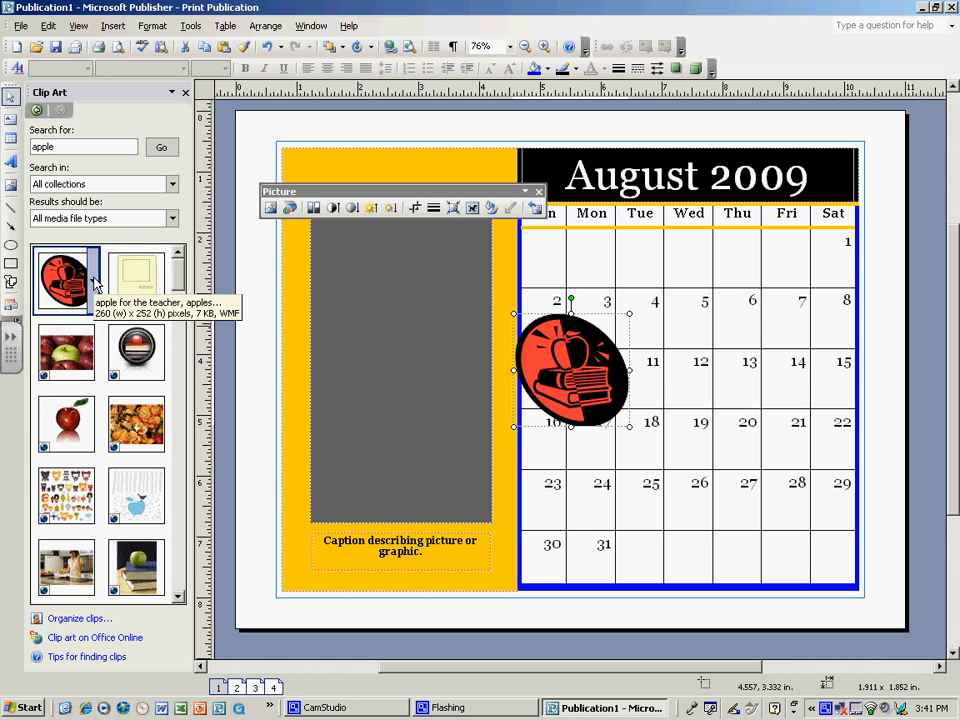
{"action": "left_click", "coordinate": [94, 280]}
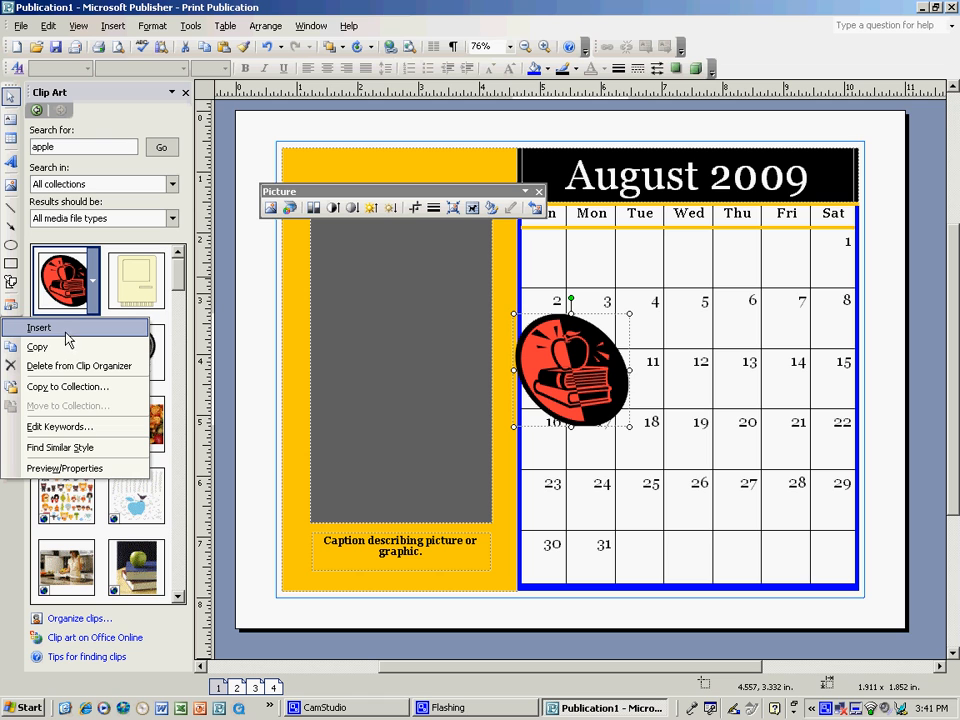
{"action": "left_click", "coordinate": [556, 355]}
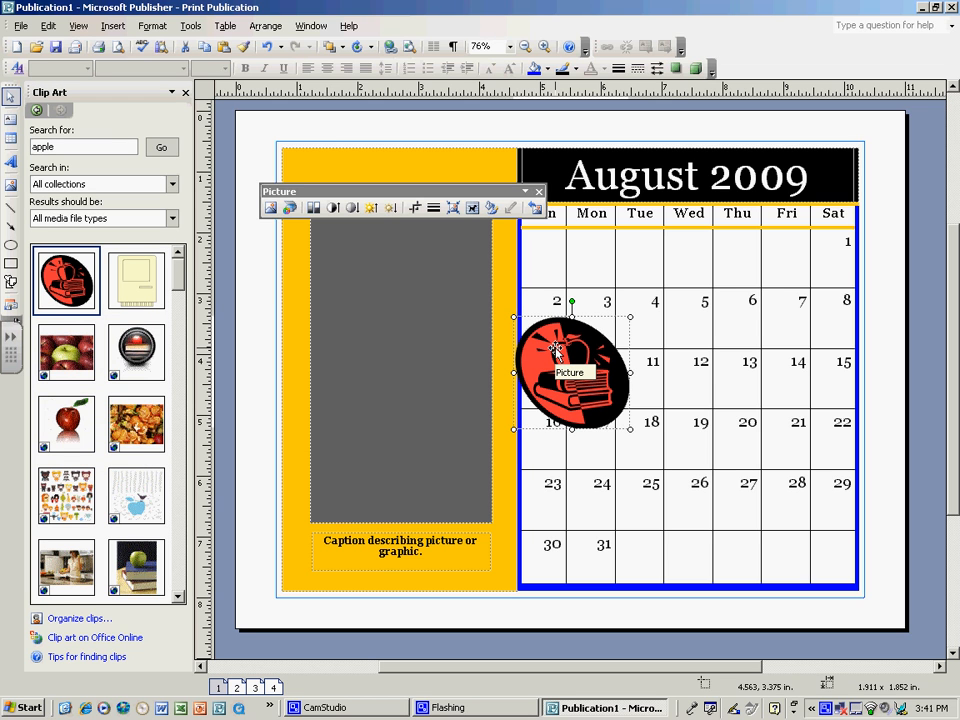
{"action": "left_click_drag", "start_coordinate": [556, 350], "coordinate": [355, 249]}
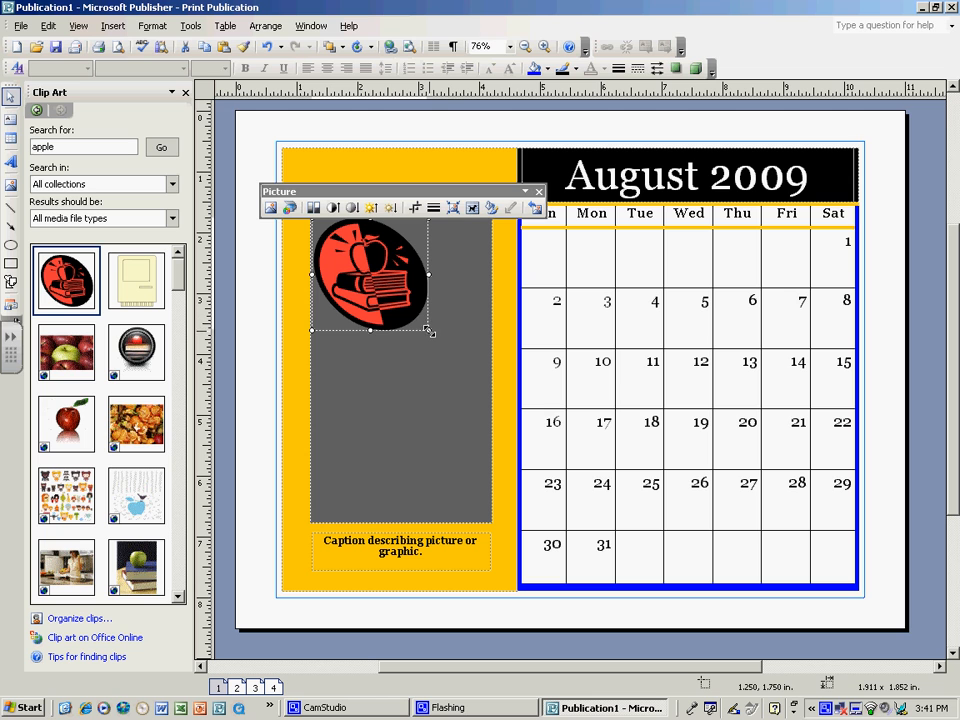
{"action": "left_click_drag", "start_coordinate": [430, 330], "coordinate": [491, 391]}
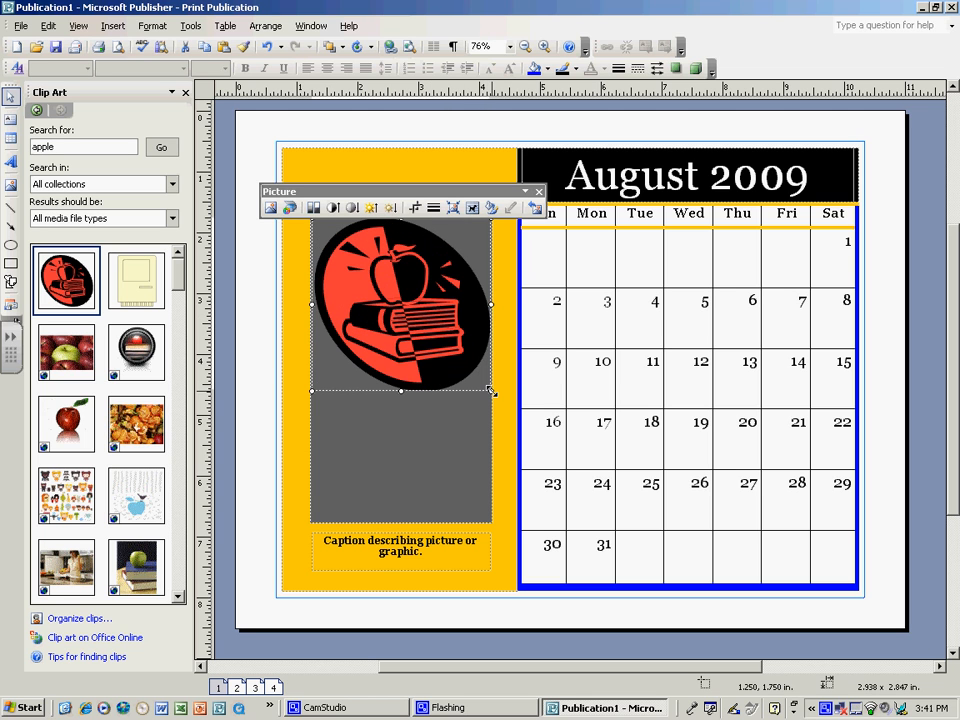
Step: Replace the placeholder caption below the August picture with "Welcome Back to School!"
{"action": "left_click", "coordinate": [426, 552]}
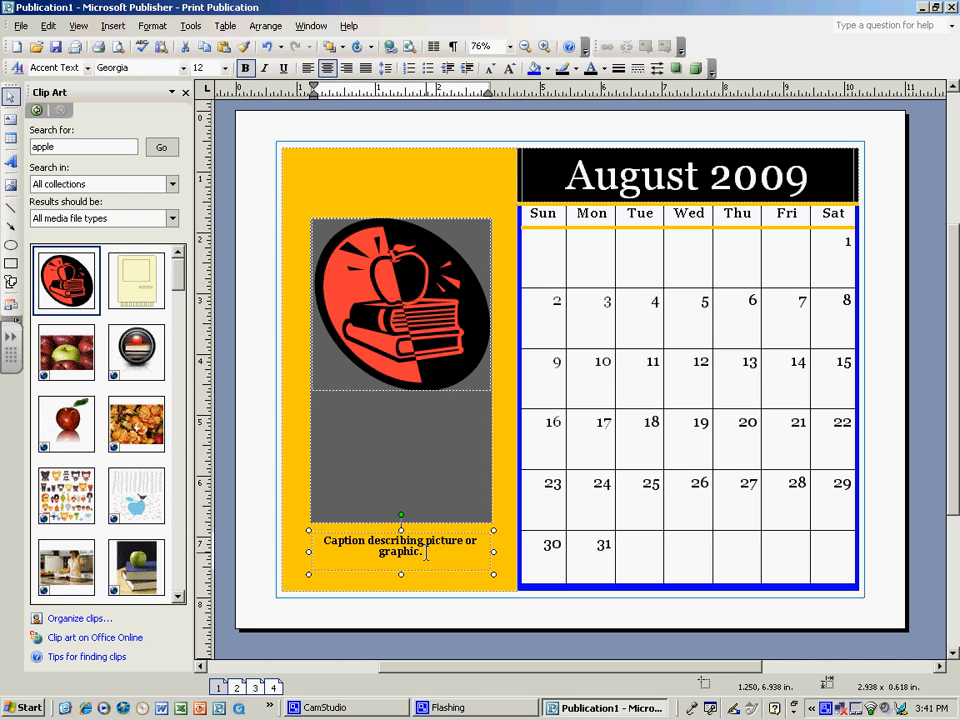
{"action": "triple_click", "coordinate": [426, 552]}
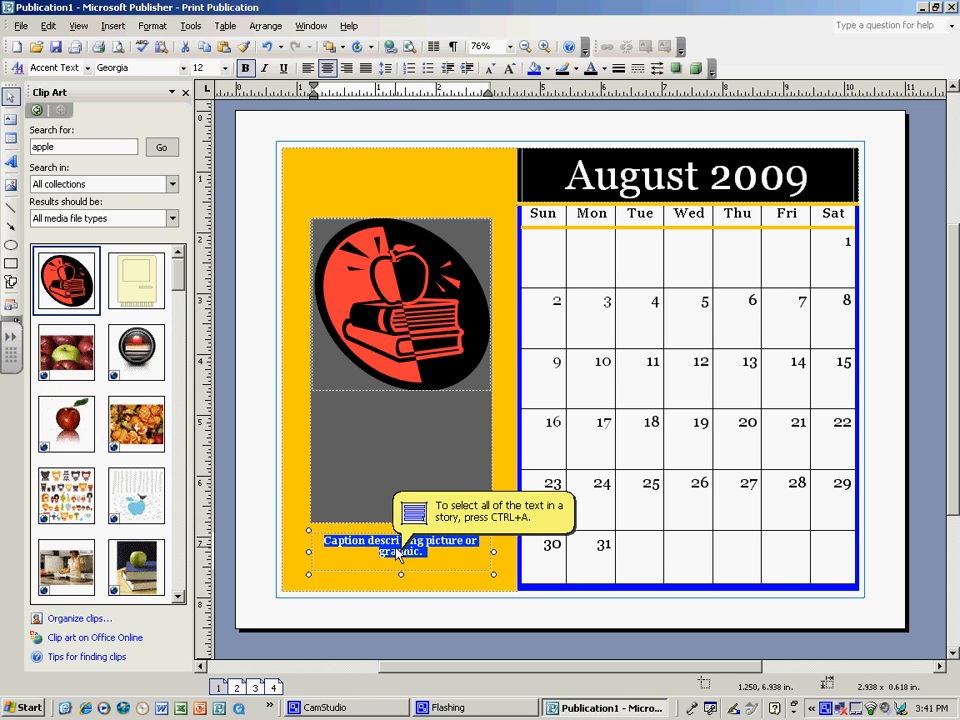
{"action": "type", "text": "Welcom"}
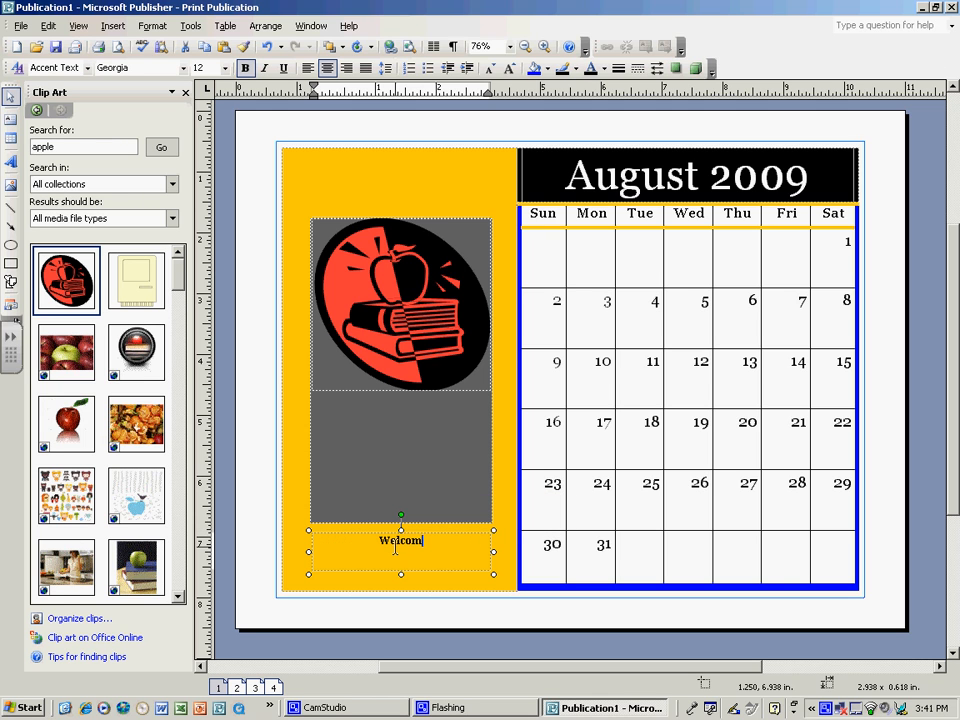
{"action": "type", "text": "e Back to School!"}
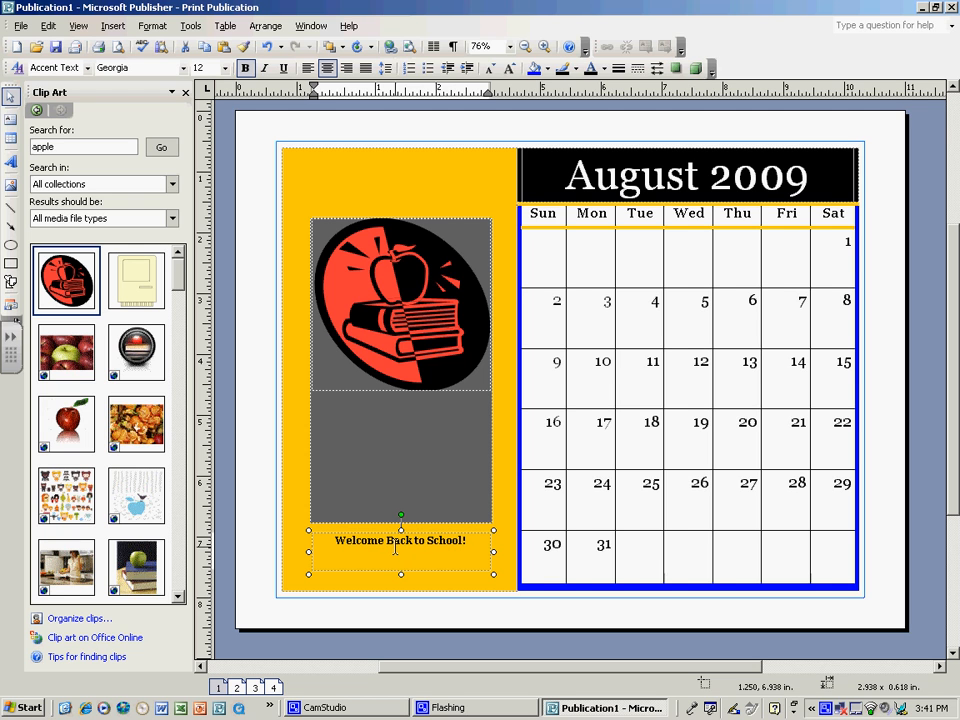
Step: Add the note "1st Day of School" in 16 pt text on a new line under the date in the Monday, August 3 cell
{"action": "scroll", "coordinate": [395, 548], "scroll_direction": "right", "scroll_amount": 1}
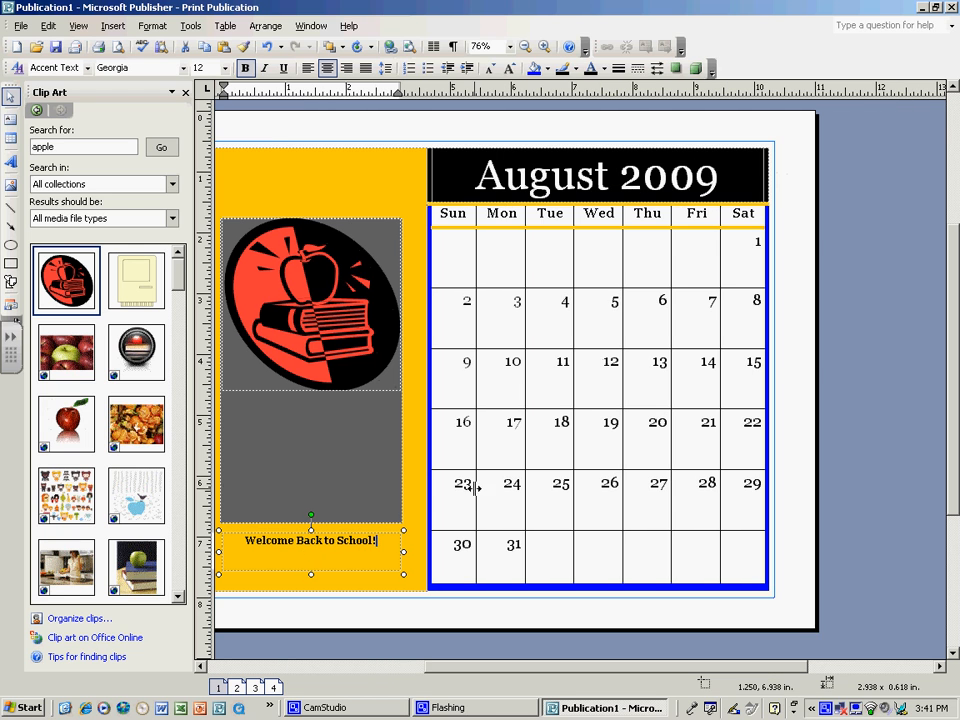
{"action": "scroll", "coordinate": [200, 666], "scroll_direction": "left", "scroll_amount": 5}
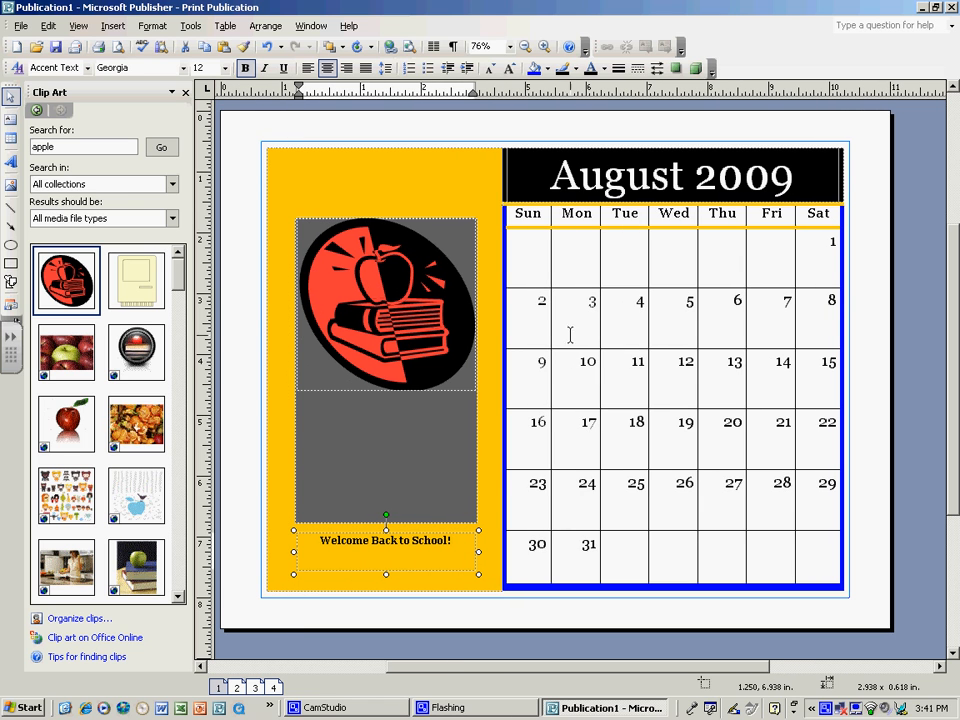
{"action": "left_click", "coordinate": [596, 307]}
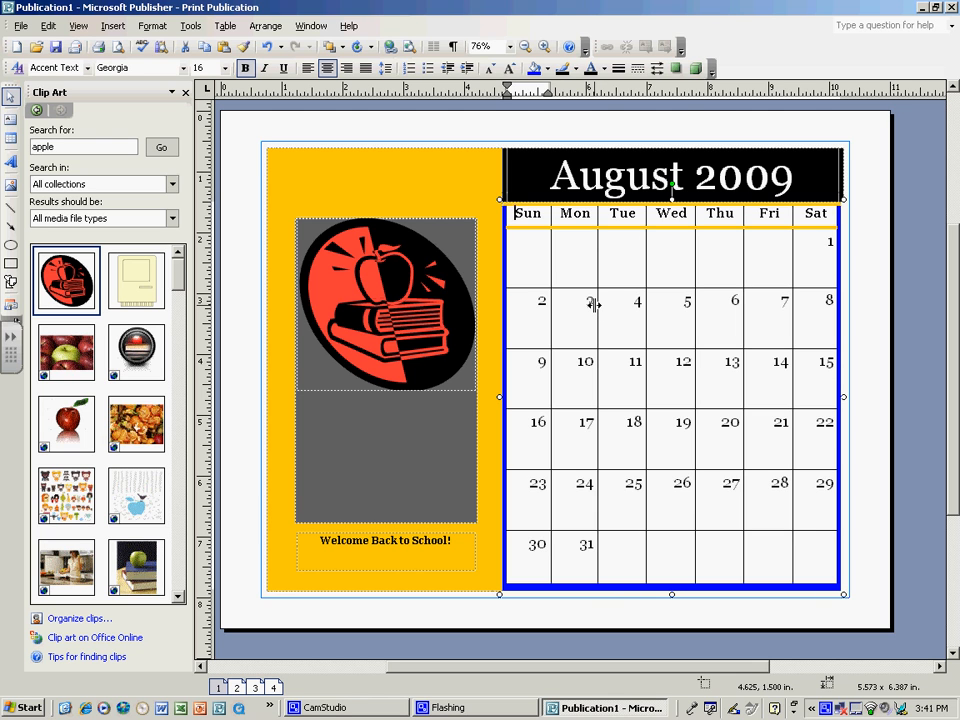
{"action": "key", "text": "Down"}
{"action": "key", "text": "Down"}
{"action": "key", "text": "Down"}
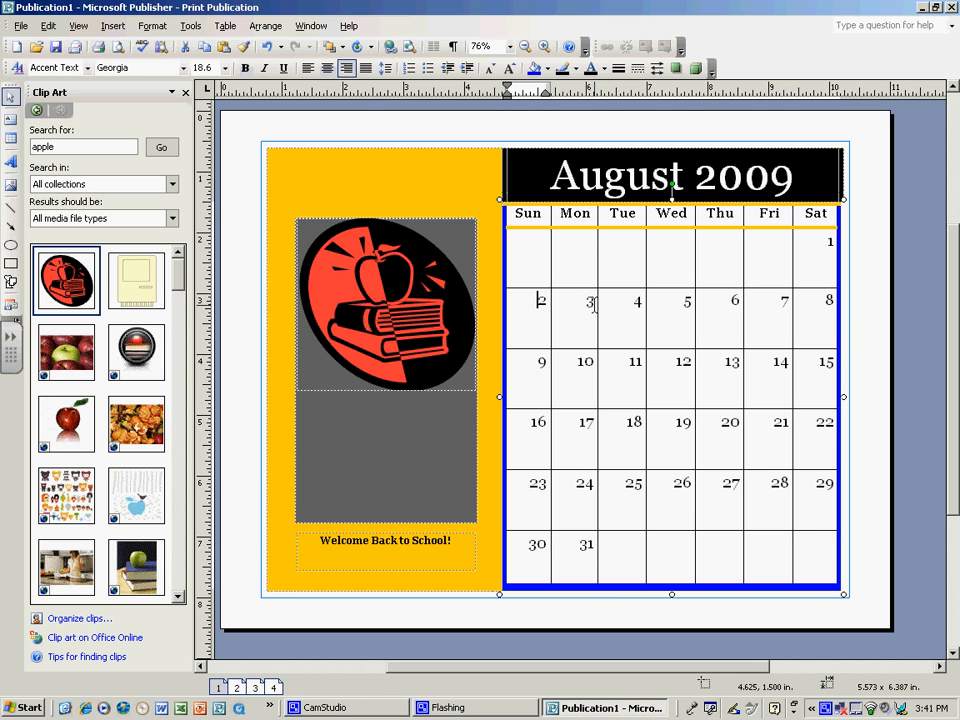
{"action": "key", "text": "Up"}
{"action": "left_click", "coordinate": [589, 314]}
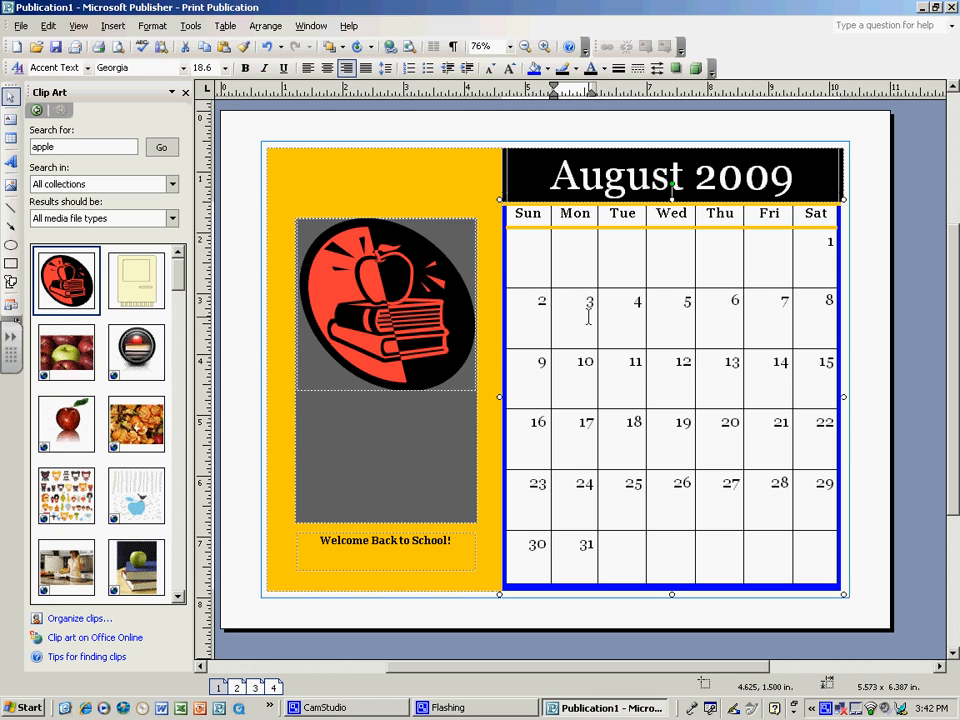
{"action": "key", "text": "Right"}
{"action": "key", "text": "Return"}
{"action": "left_click", "coordinate": [492, 72]}
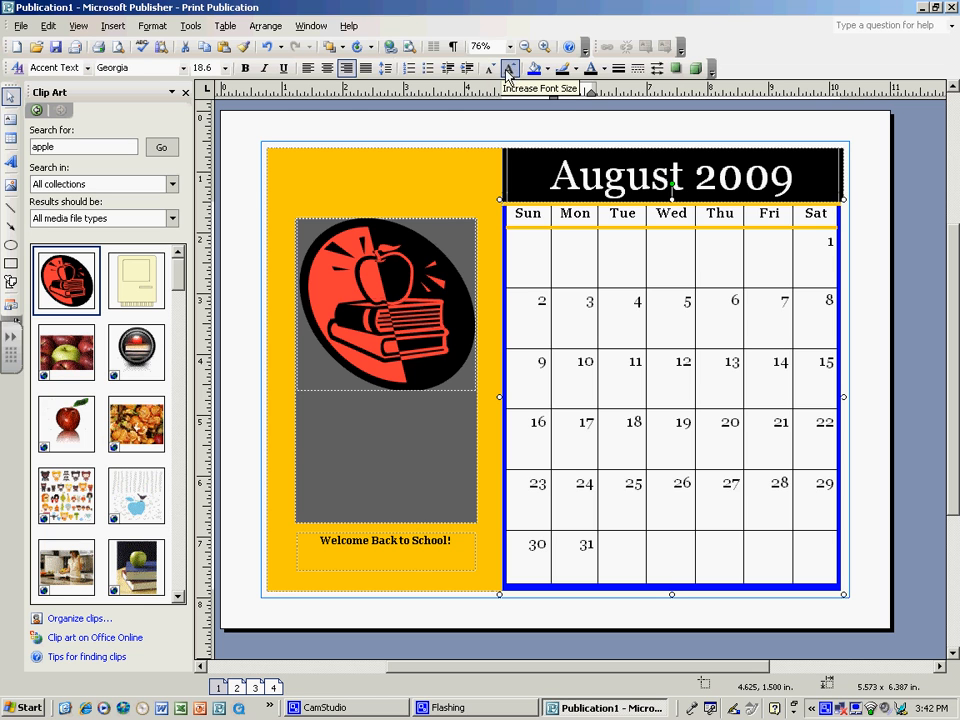
{"action": "left_click", "coordinate": [492, 72]}
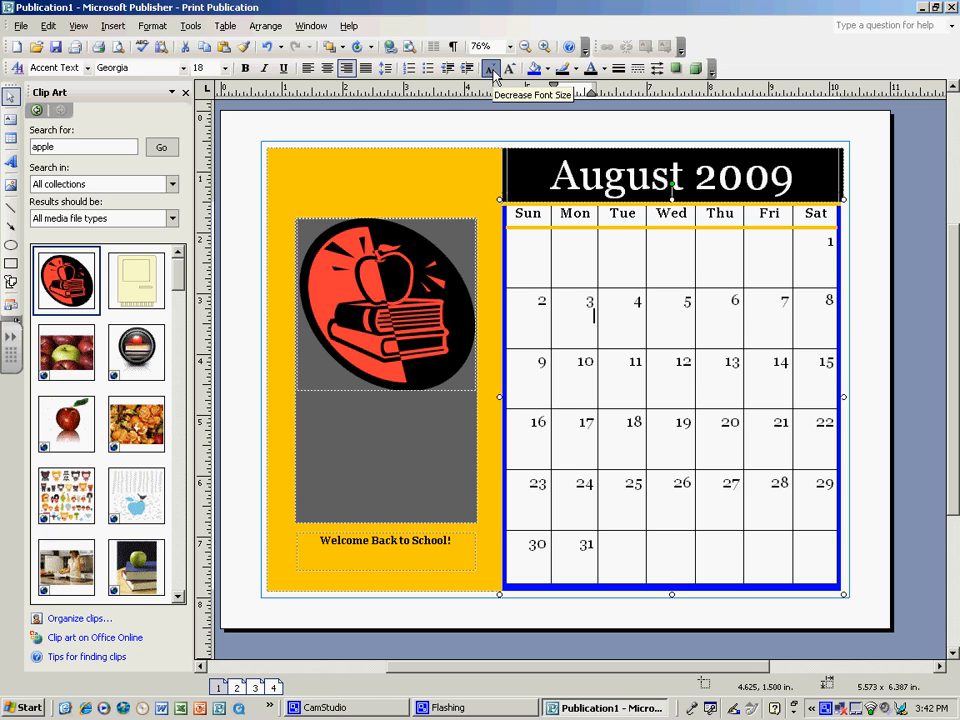
{"action": "key", "text": "Return"}
{"action": "type", "text": "1"}
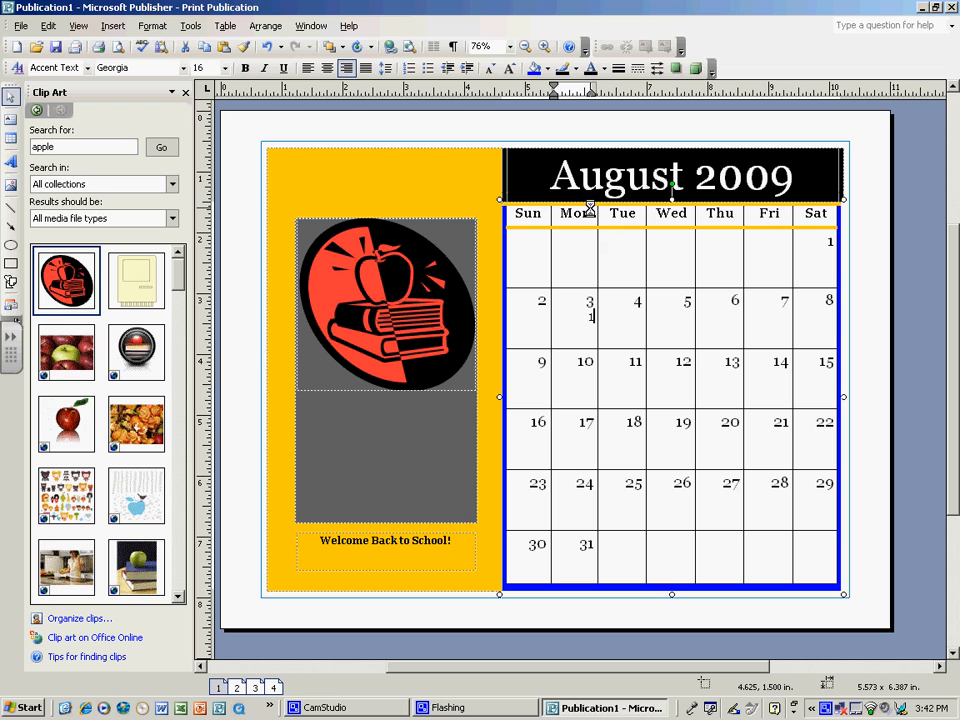
{"action": "type", "text": "st Day of"}
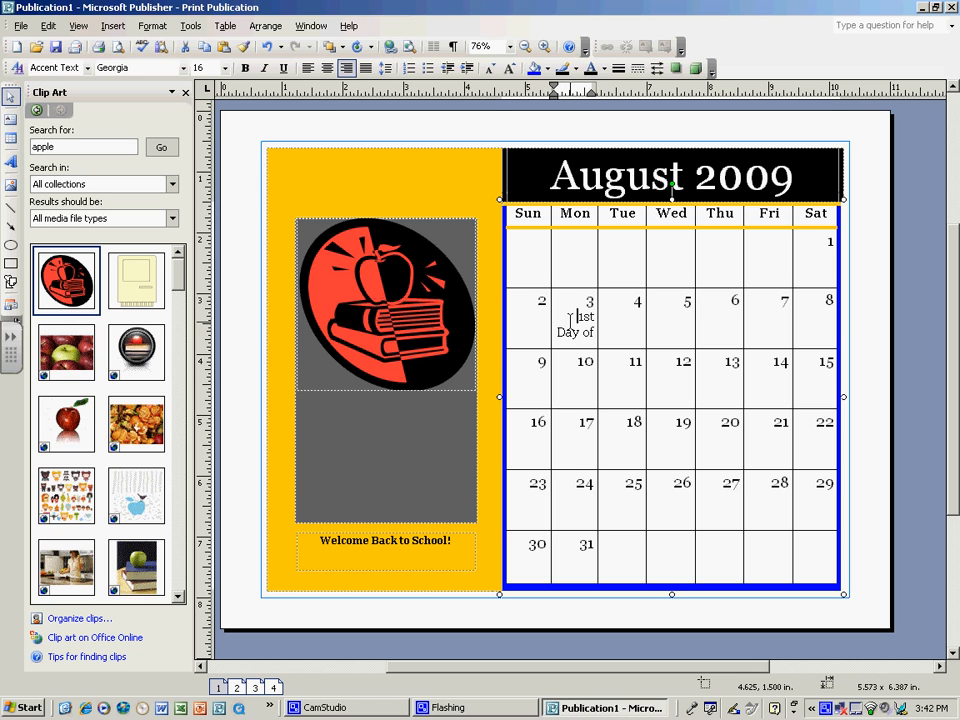
Step: Reduce the whole "1st Day of School" note in the August 3 cell to 11 pt
{"action": "left_click_drag", "start_coordinate": [570, 320], "coordinate": [625, 322]}
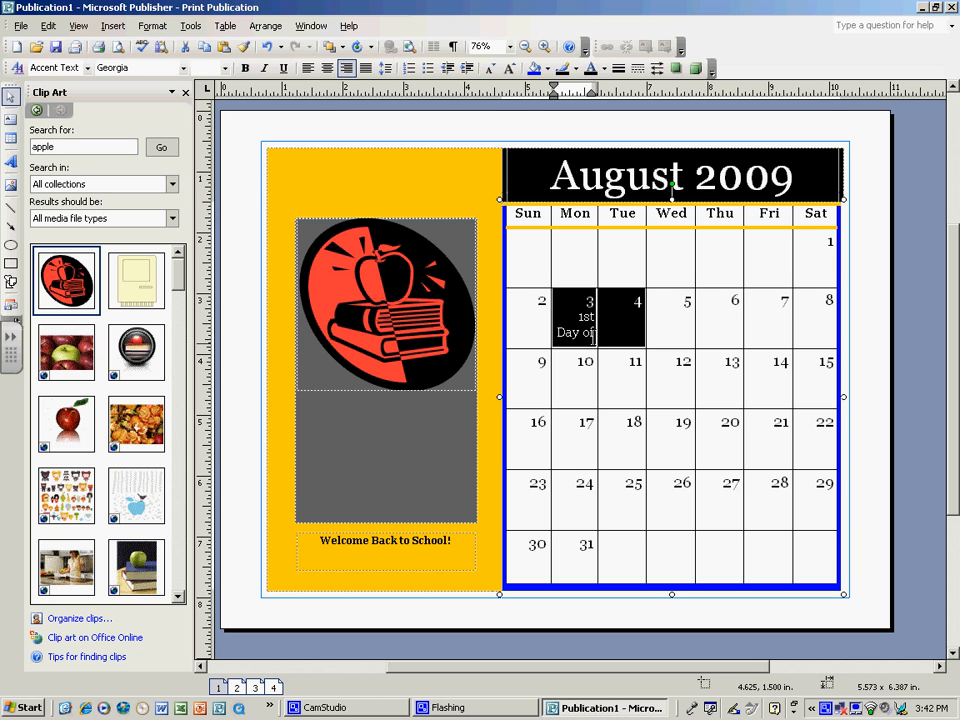
{"action": "left_click", "coordinate": [580, 322]}
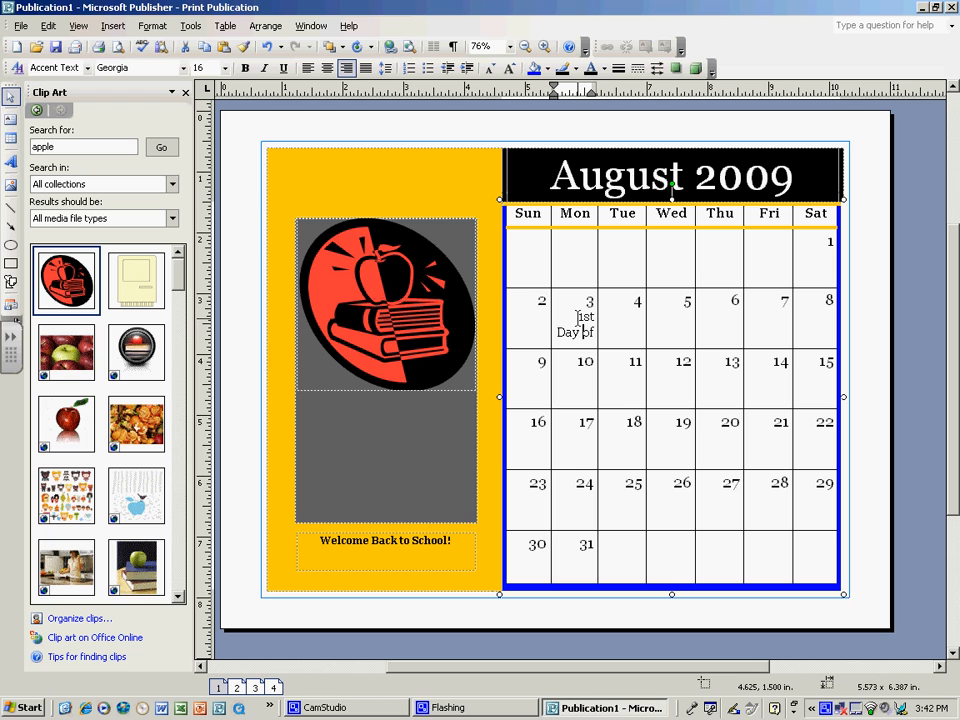
{"action": "left_click_drag", "start_coordinate": [577, 320], "coordinate": [596, 333]}
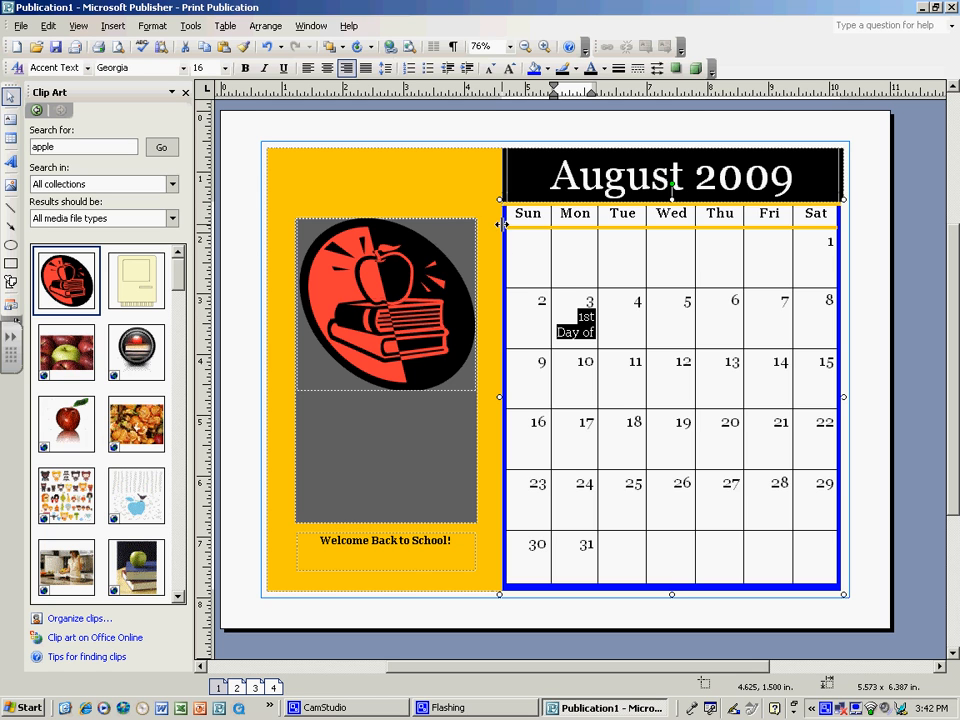
{"action": "left_click", "coordinate": [491, 69]}
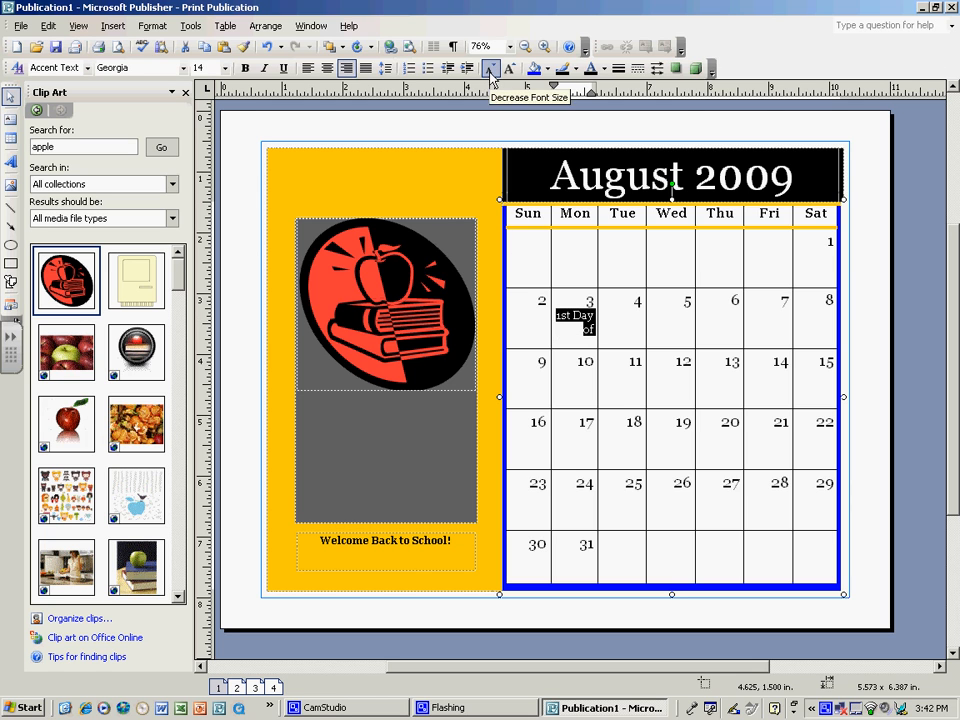
{"action": "left_click", "coordinate": [491, 69]}
{"action": "left_click", "coordinate": [491, 69]}
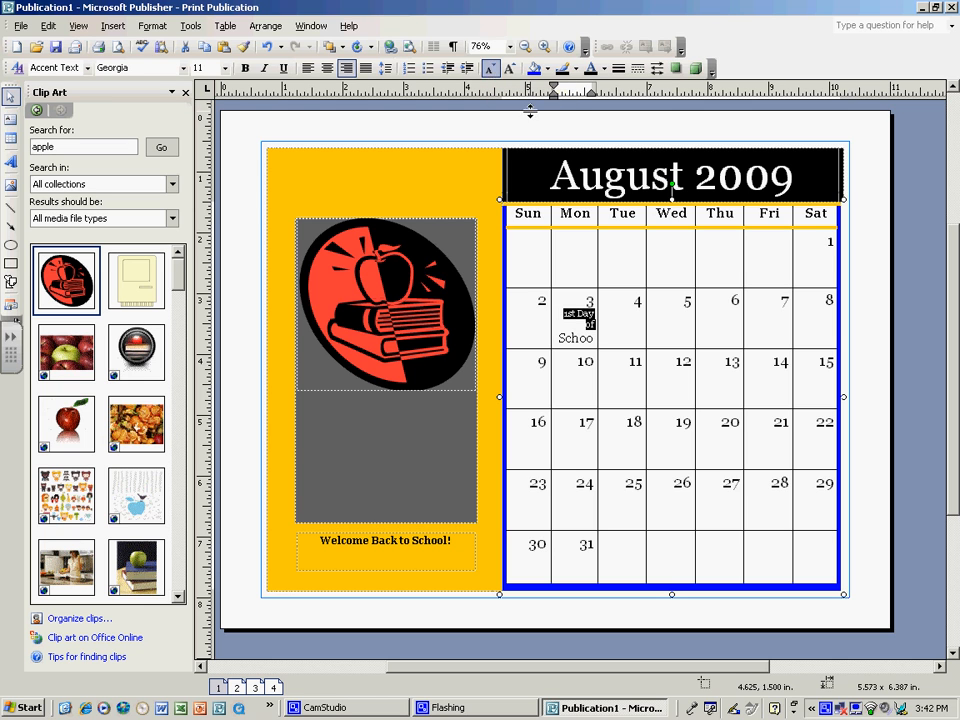
{"action": "left_click", "coordinate": [558, 337]}
{"action": "double_click", "coordinate": [575, 337]}
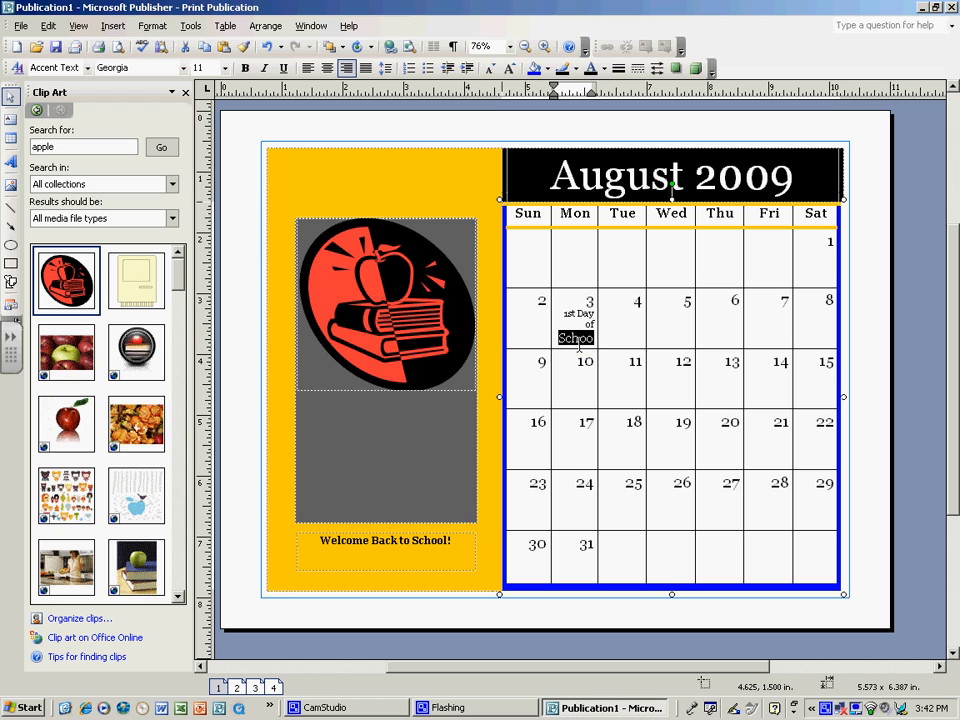
{"action": "left_click", "coordinate": [491, 69]}
{"action": "left_click", "coordinate": [491, 69]}
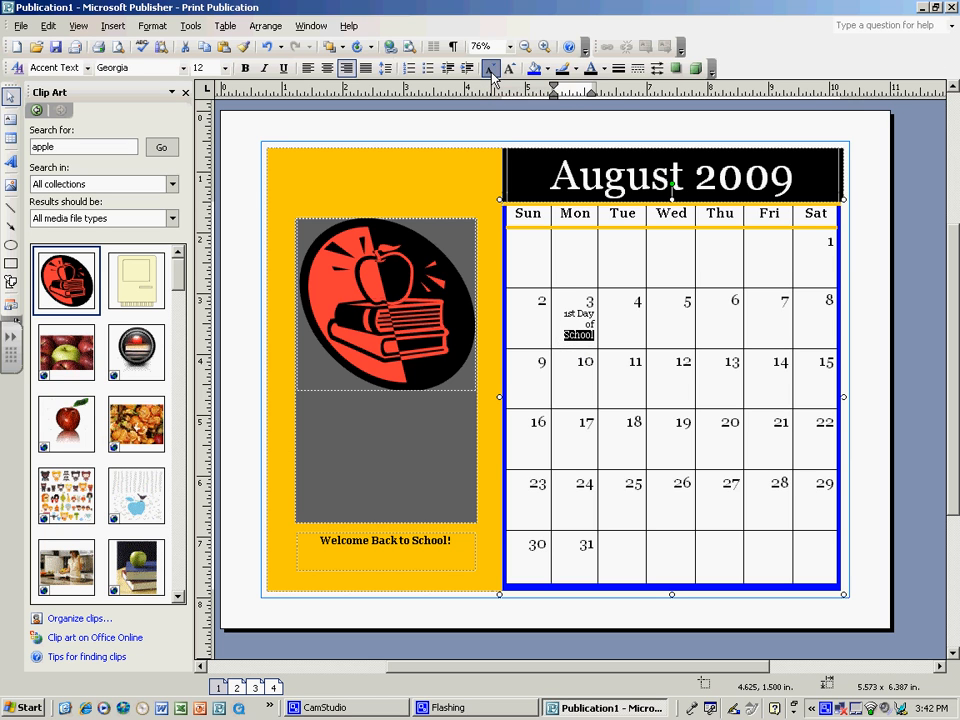
{"action": "left_click", "coordinate": [491, 69]}
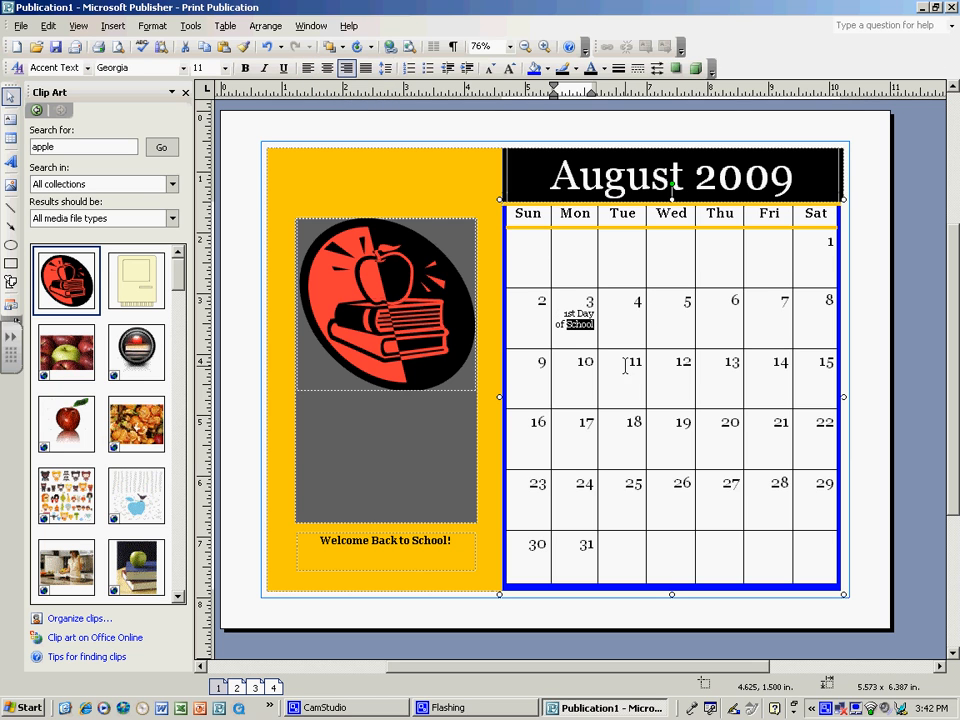
Step: Add the note "Quiz on Ch. 1" in 12 pt text on a new line under the date in the Wednesday, August 12 cell
{"action": "left_click", "coordinate": [686, 362]}
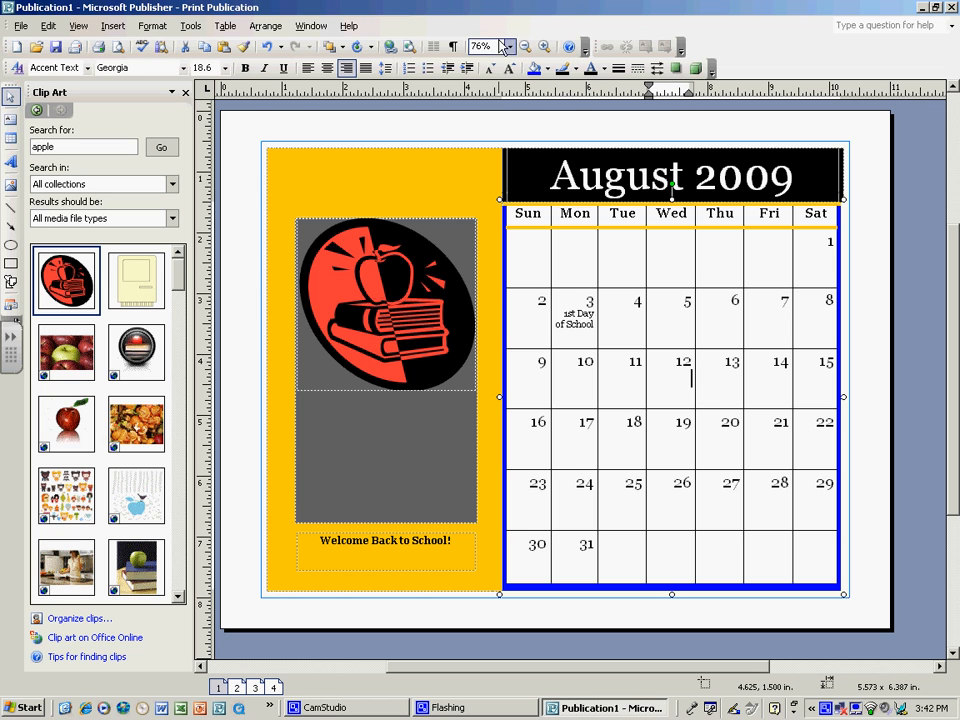
{"action": "left_click", "coordinate": [493, 72]}
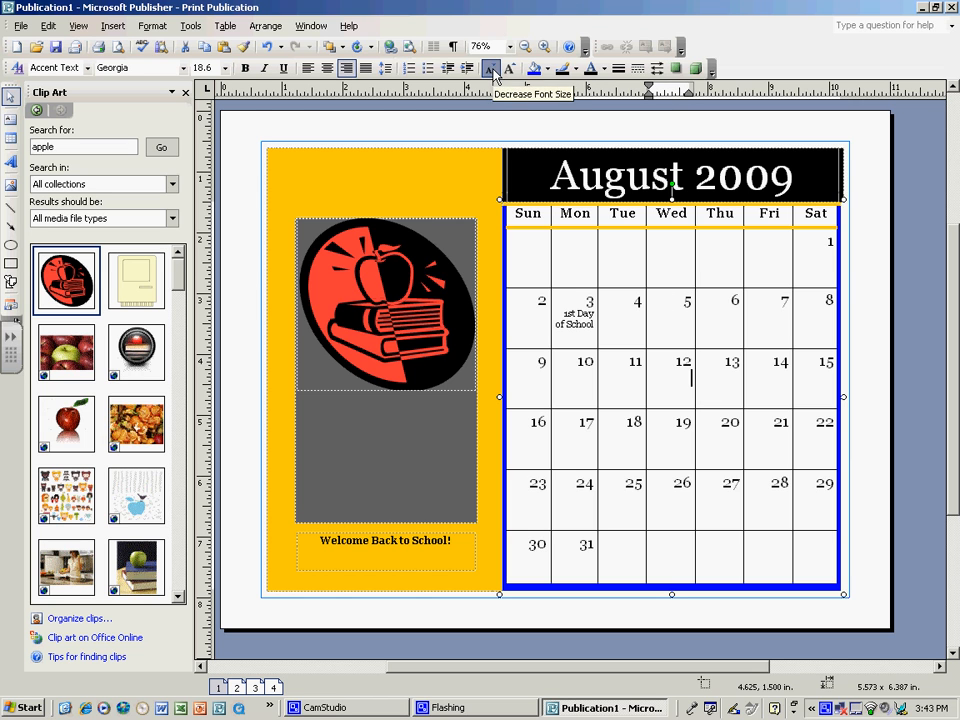
{"action": "left_click", "coordinate": [493, 72]}
{"action": "left_click", "coordinate": [493, 72]}
{"action": "type", "text": "Quiz"}
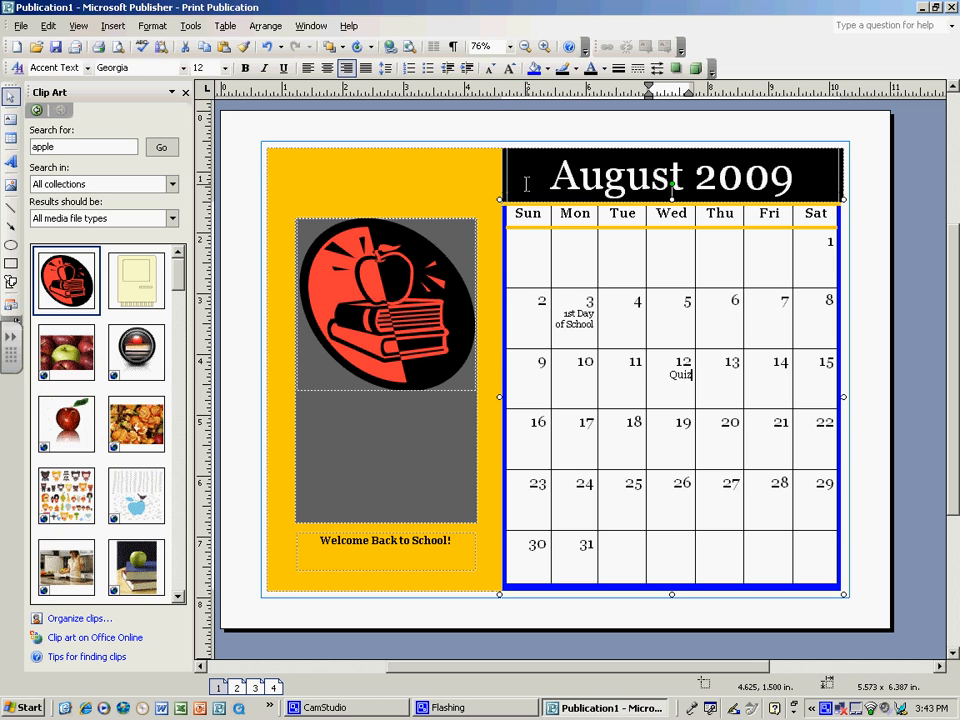
{"action": "type", "text": " on Ch. 1"}
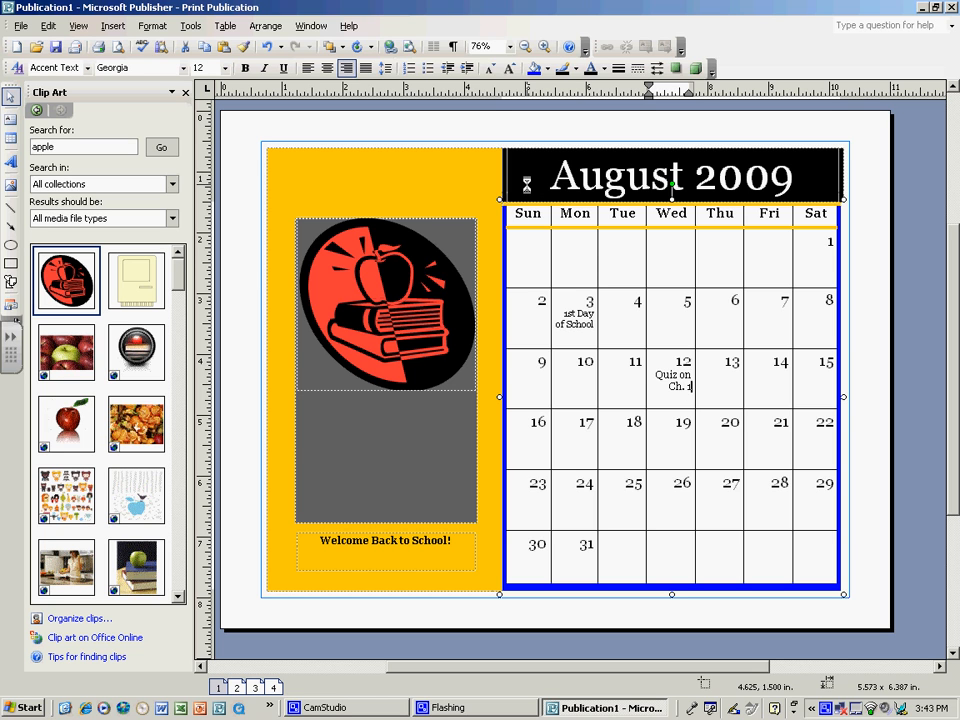
Step: Add the note "TEST" in 16 pt text on a new line under the date in the Tuesday, August 18 cell
{"action": "left_click", "coordinate": [639, 422]}
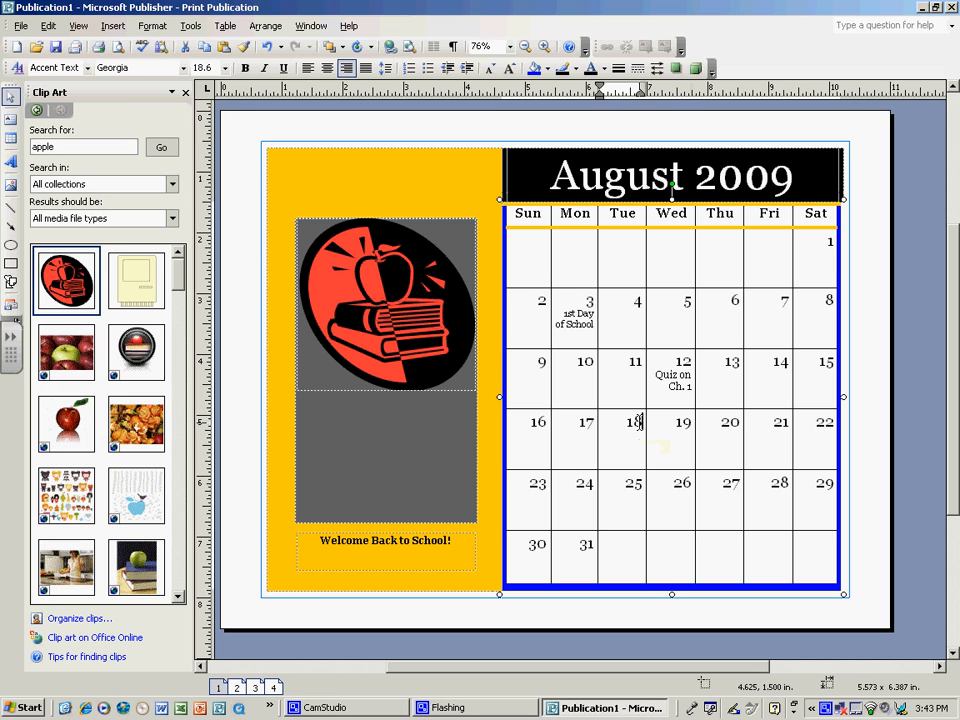
{"action": "left_click", "coordinate": [491, 70]}
{"action": "type", "text": "TEST"}
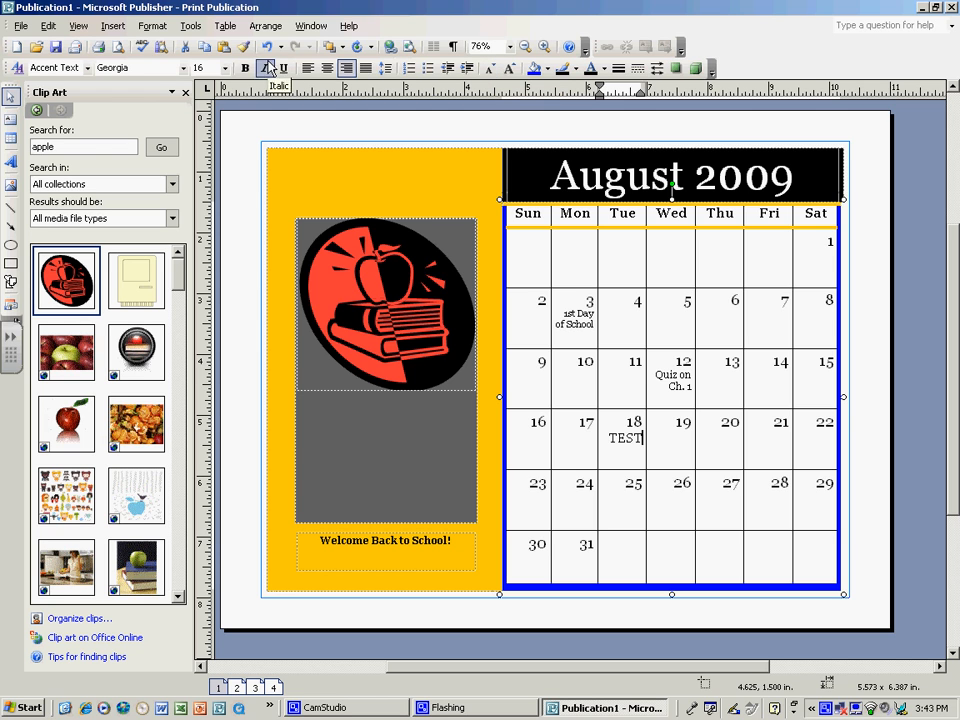
Step: Search all clip art collections for "caution"
{"action": "left_click", "coordinate": [73, 147]}
{"action": "key", "text": "BackSpace"}
{"action": "key", "text": "BackSpace"}
{"action": "key", "text": "BackSpace"}
{"action": "key", "text": "BackSpace"}
{"action": "key", "text": "BackSpace"}
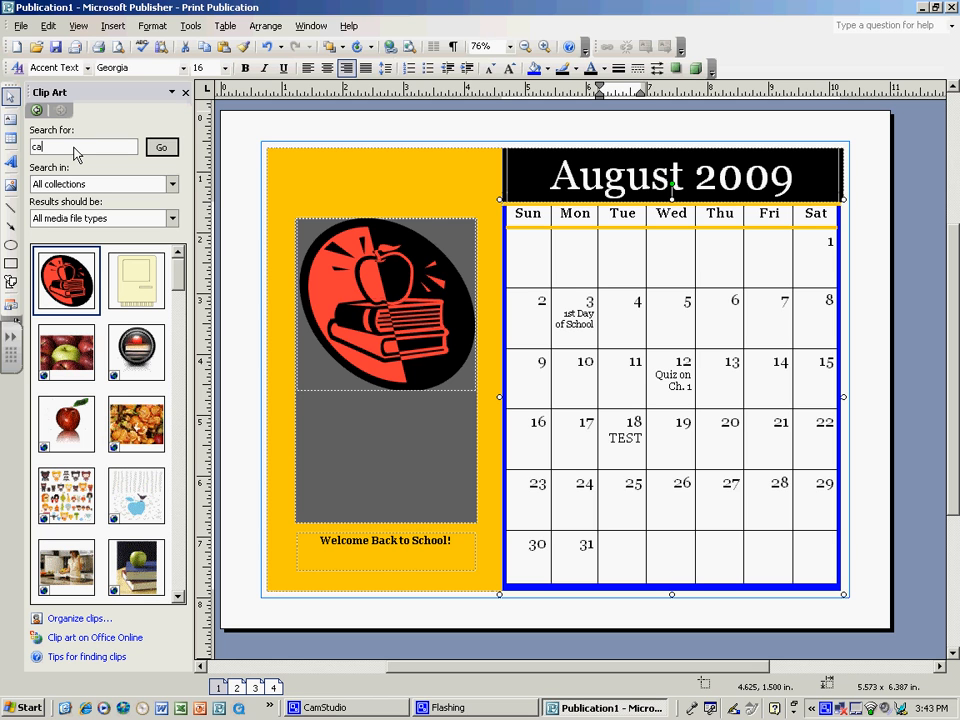
{"action": "type", "text": "caution"}
{"action": "key", "text": "Return"}
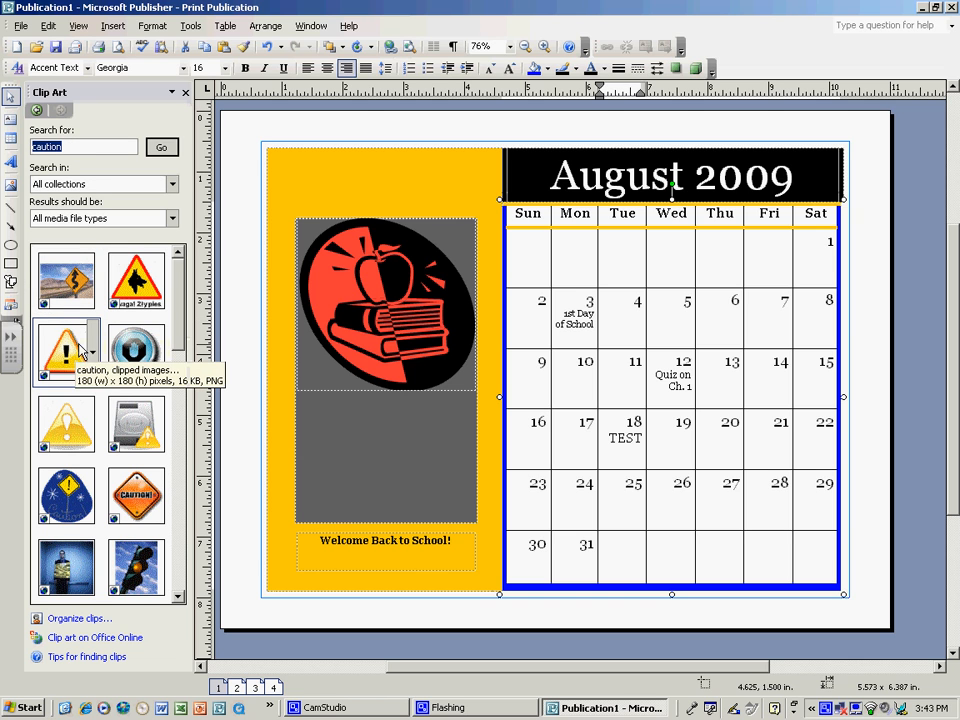
Step: Insert the yellow triangle clip with the exclamation mark, shrink it to about 0.3 x 0.3 in and place it under "TEST" in the August 18 cell
{"action": "left_click", "coordinate": [94, 343]}
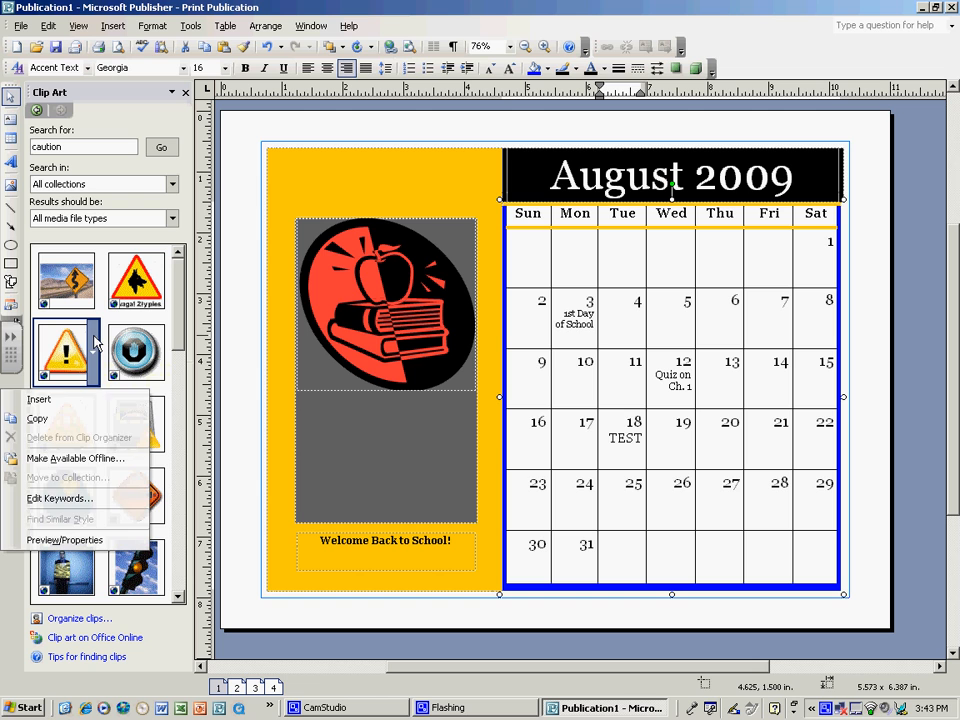
{"action": "left_click", "coordinate": [60, 401]}
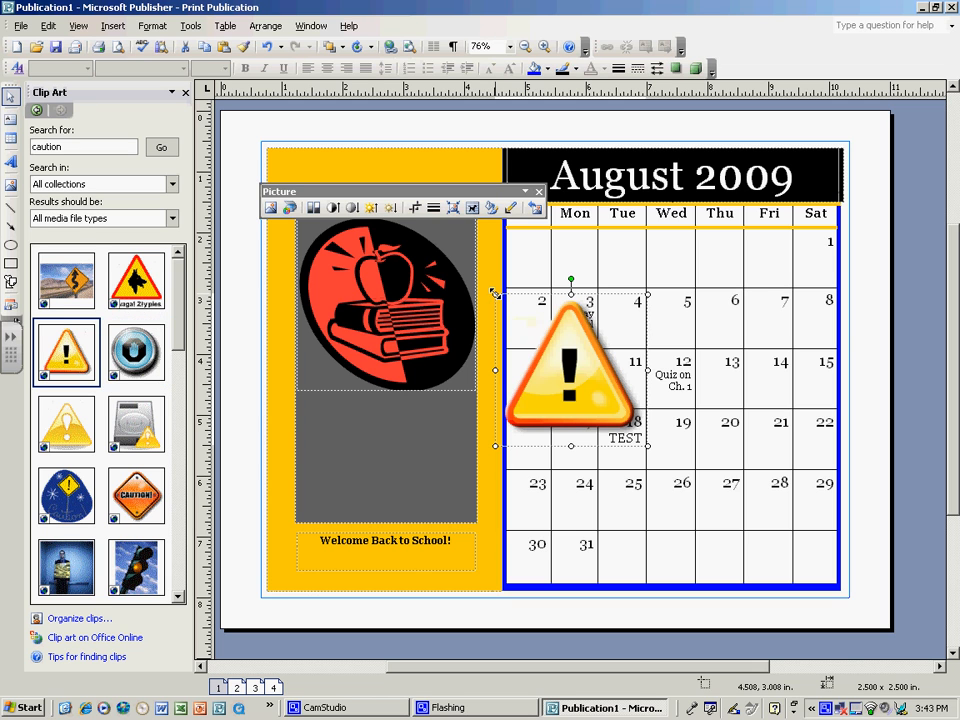
{"action": "left_click_drag", "start_coordinate": [494, 293], "coordinate": [626, 455]}
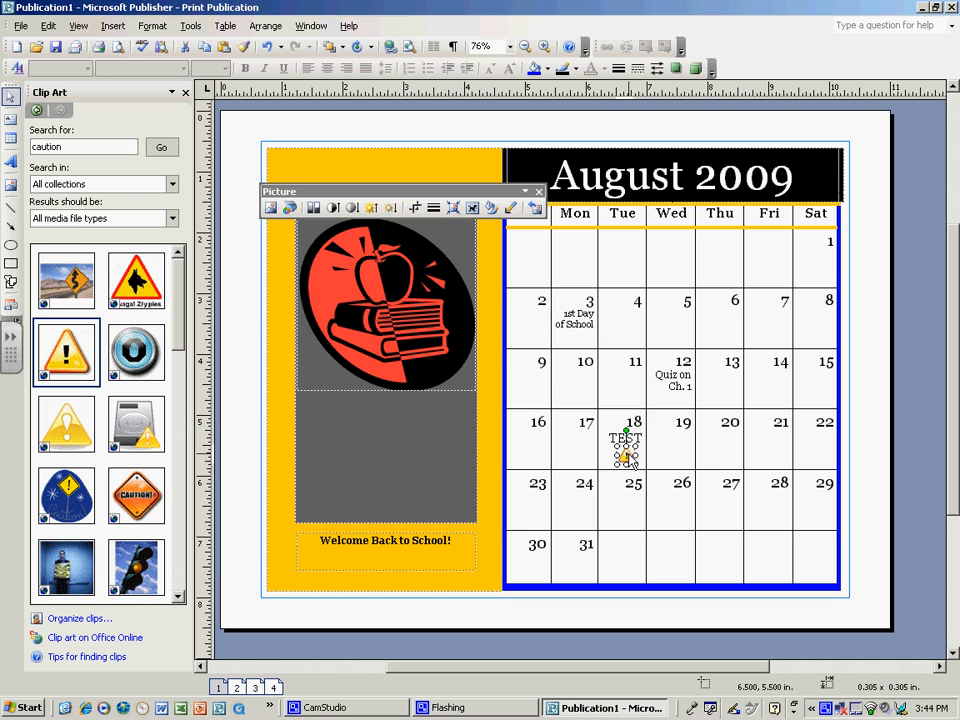
{"action": "left_click", "coordinate": [883, 423]}
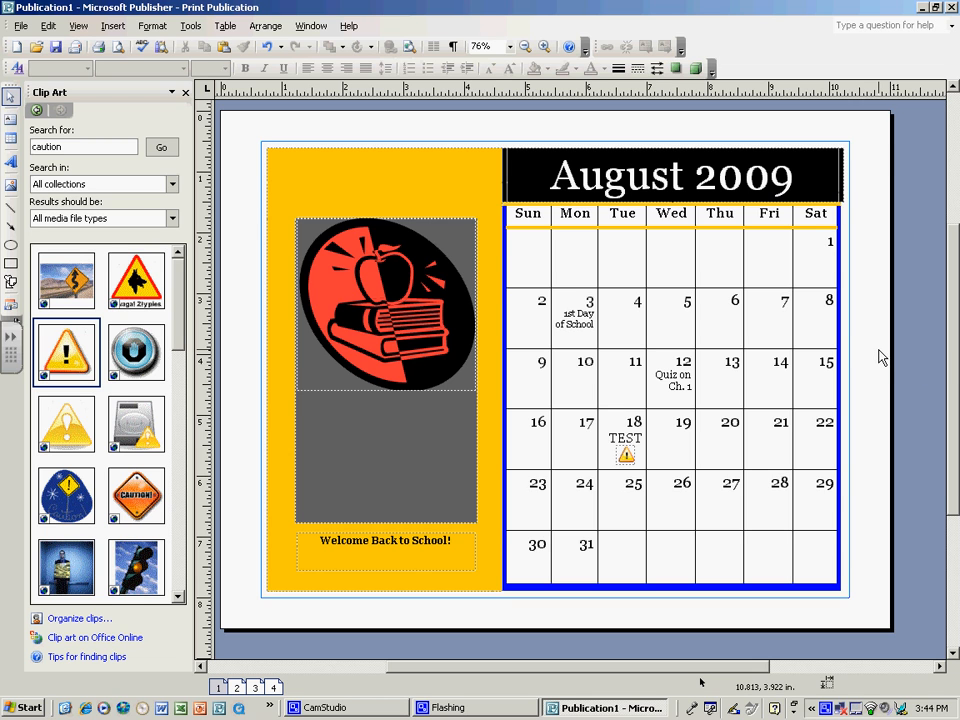
Step: Save the publication to the Desktop under the file name "Aug 09" as a Publisher file
{"action": "scroll", "coordinate": [880, 357], "scroll_direction": "up", "scroll_amount": 1}
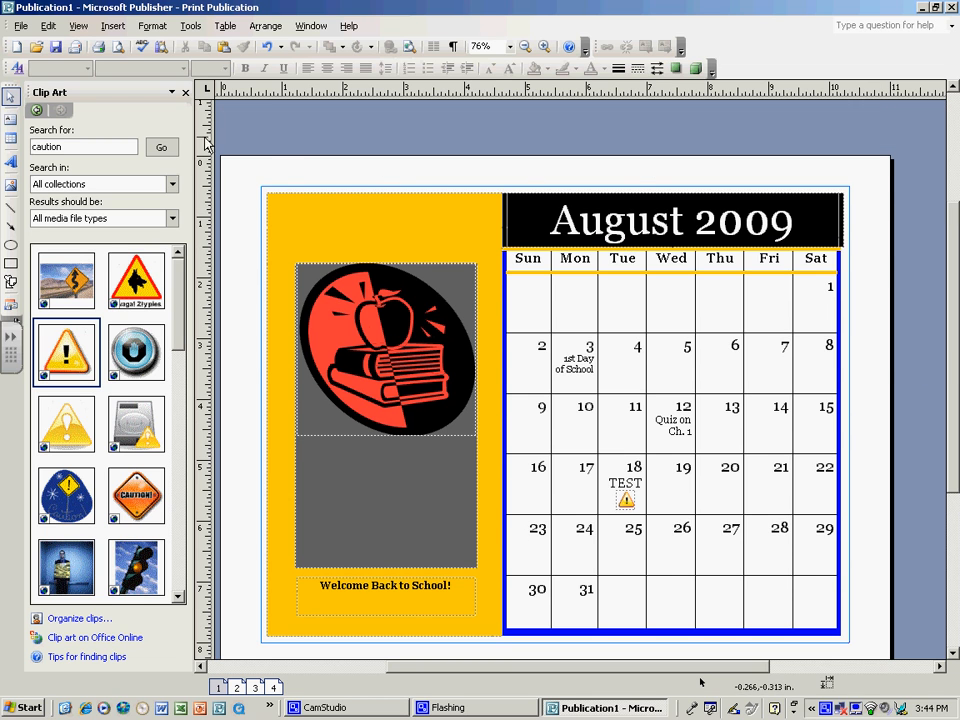
{"action": "left_click", "coordinate": [20, 25]}
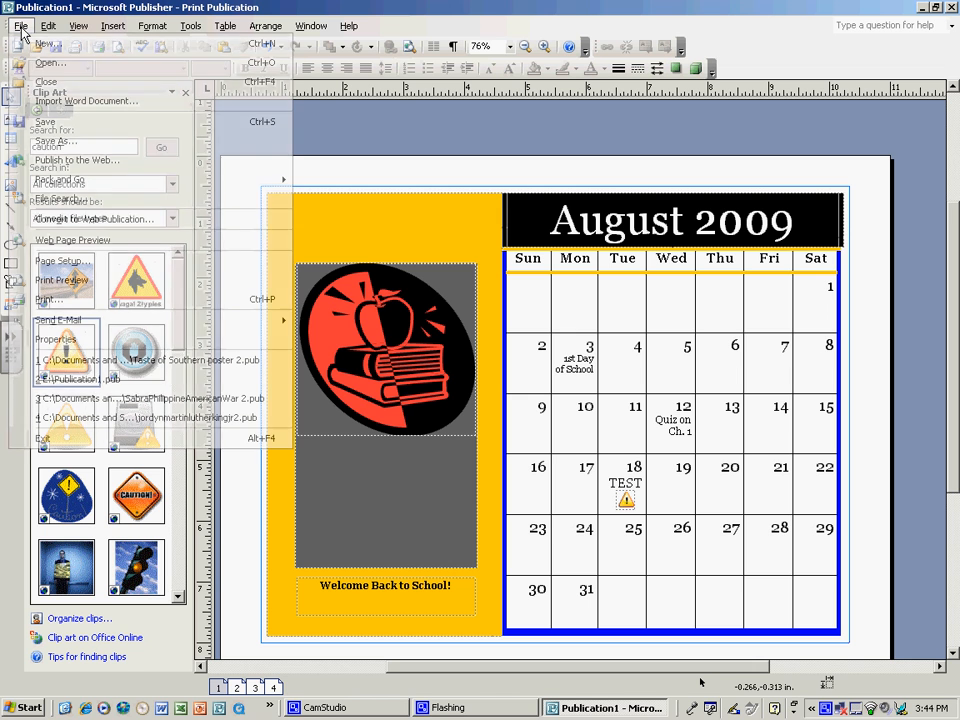
{"action": "left_click", "coordinate": [58, 122]}
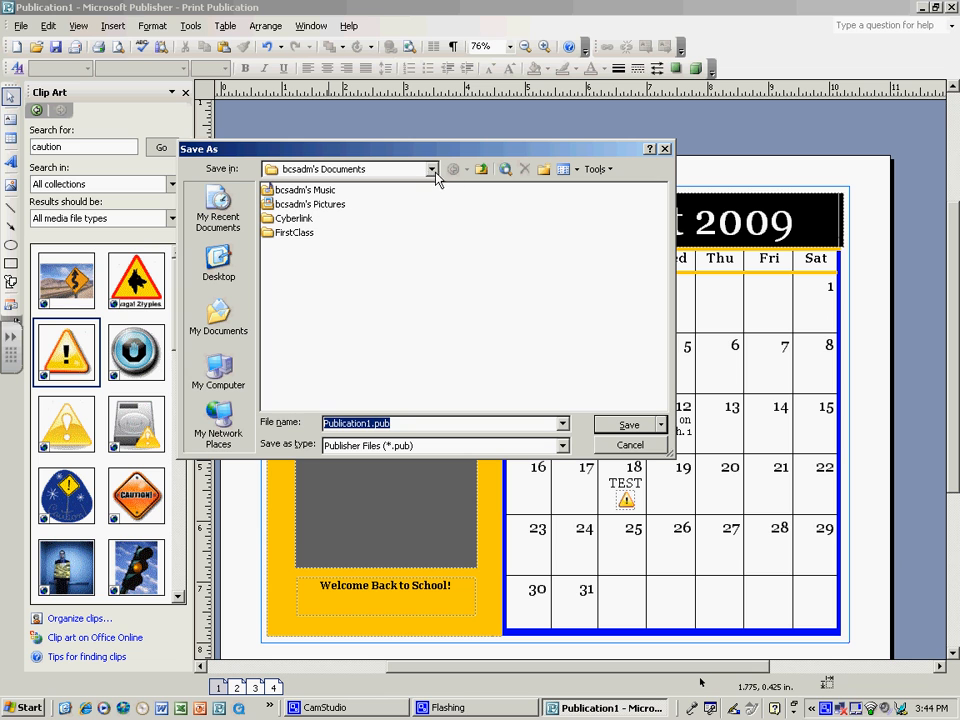
{"action": "left_click", "coordinate": [433, 170]}
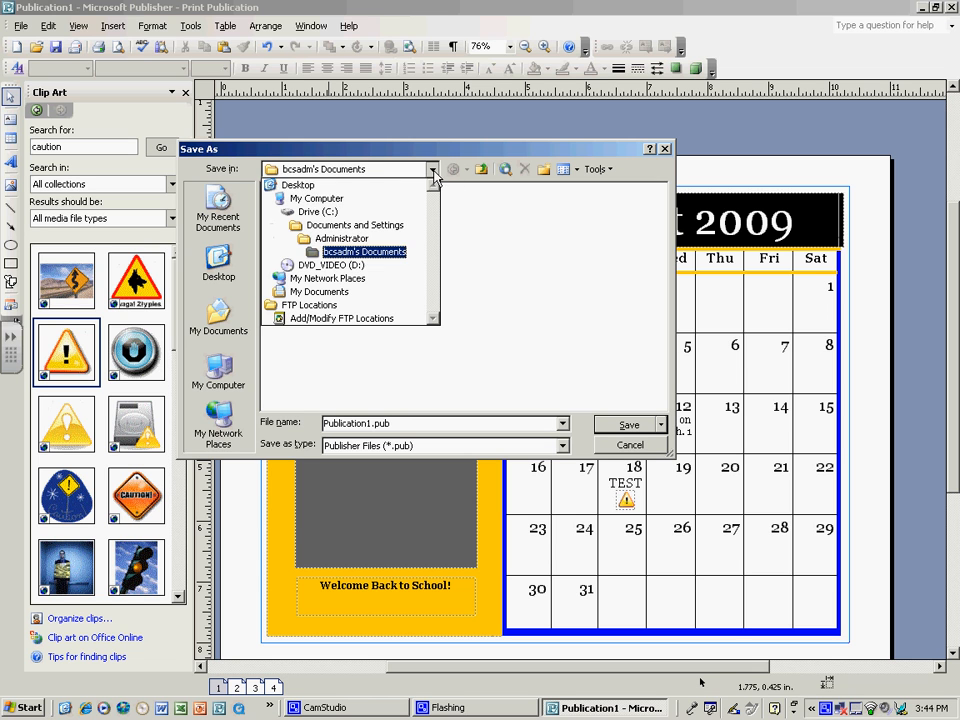
{"action": "left_click", "coordinate": [375, 187]}
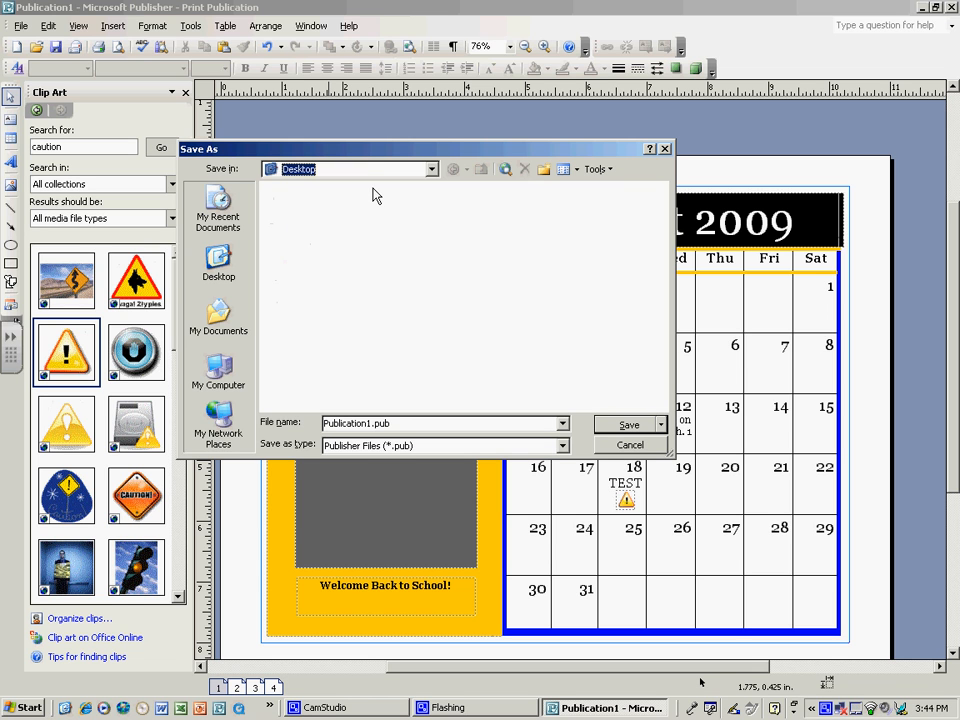
{"action": "left_click", "coordinate": [397, 421]}
{"action": "key", "text": "BackSpace"}
{"action": "key", "text": "BackSpace"}
{"action": "key", "text": "BackSpace"}
{"action": "key", "text": "BackSpace"}
{"action": "key", "text": "BackSpace"}
{"action": "key", "text": "BackSpace"}
{"action": "key", "text": "BackSpace"}
{"action": "key", "text": "BackSpace"}
{"action": "key", "text": "BackSpace"}
{"action": "key", "text": "BackSpace"}
{"action": "key", "text": "BackSpace"}
{"action": "key", "text": "BackSpace"}
{"action": "key", "text": "BackSpace"}
{"action": "key", "text": "BackSpace"}
{"action": "key", "text": "BackSpace"}
{"action": "key", "text": "BackSpace"}
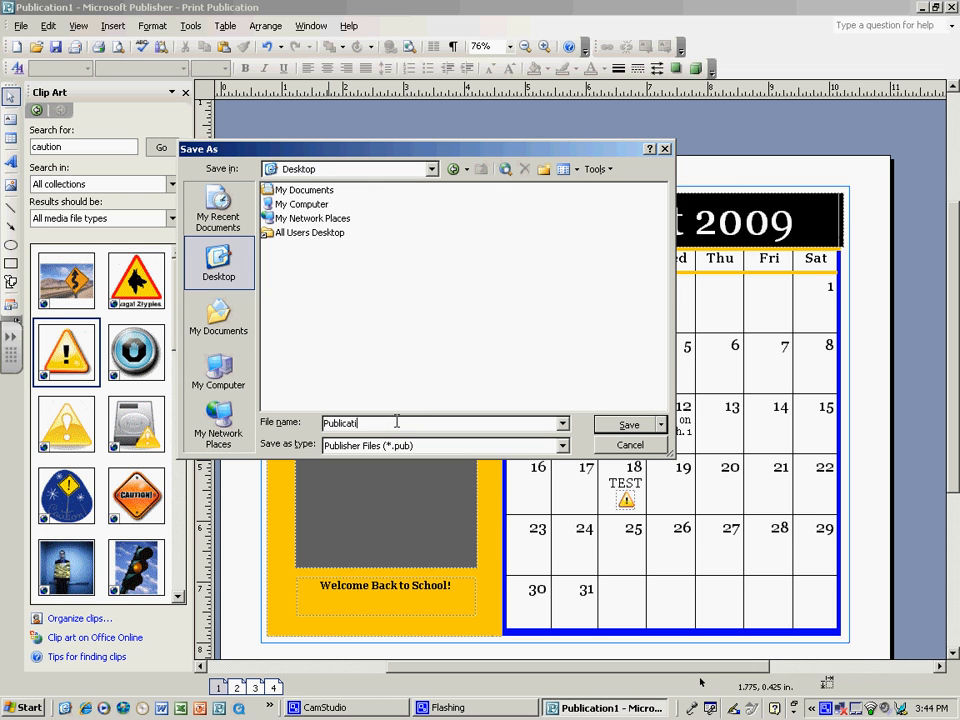
{"action": "type", "text": "Aug 09"}
{"action": "left_click", "coordinate": [629, 425]}
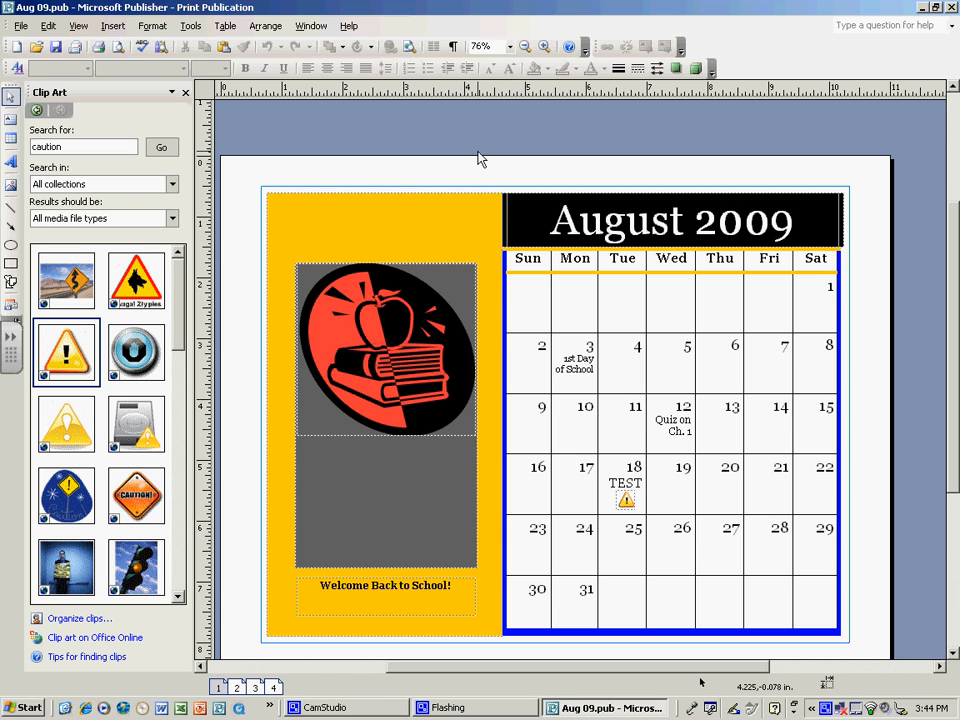
Step: Print the saved calendar publication
{"action": "left_click", "coordinate": [104, 49]}
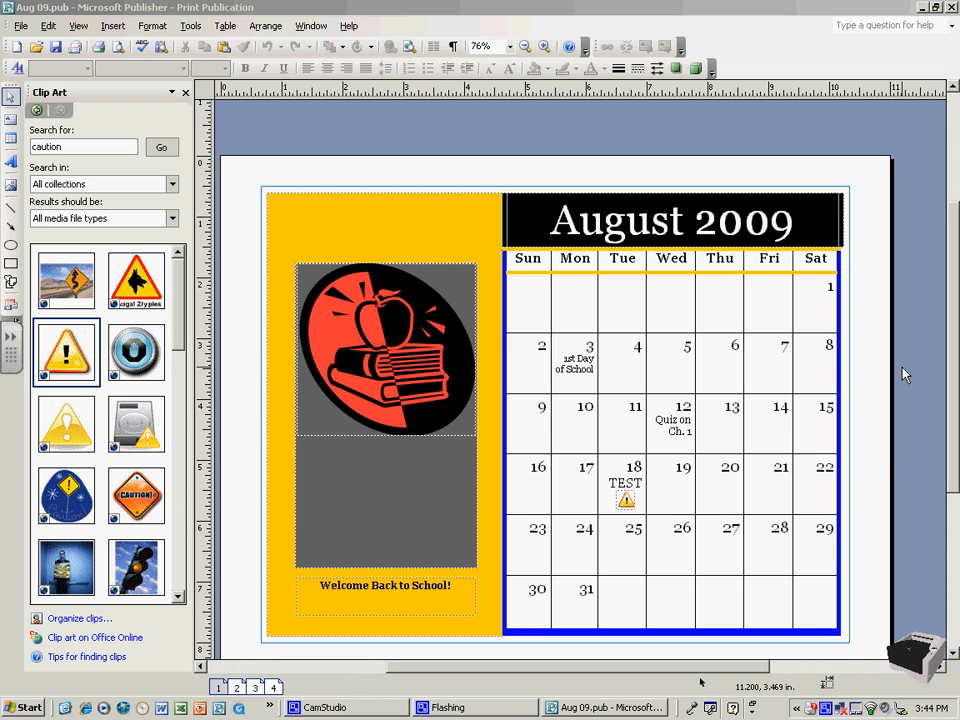
{"action": "right_click", "coordinate": [826, 710]}
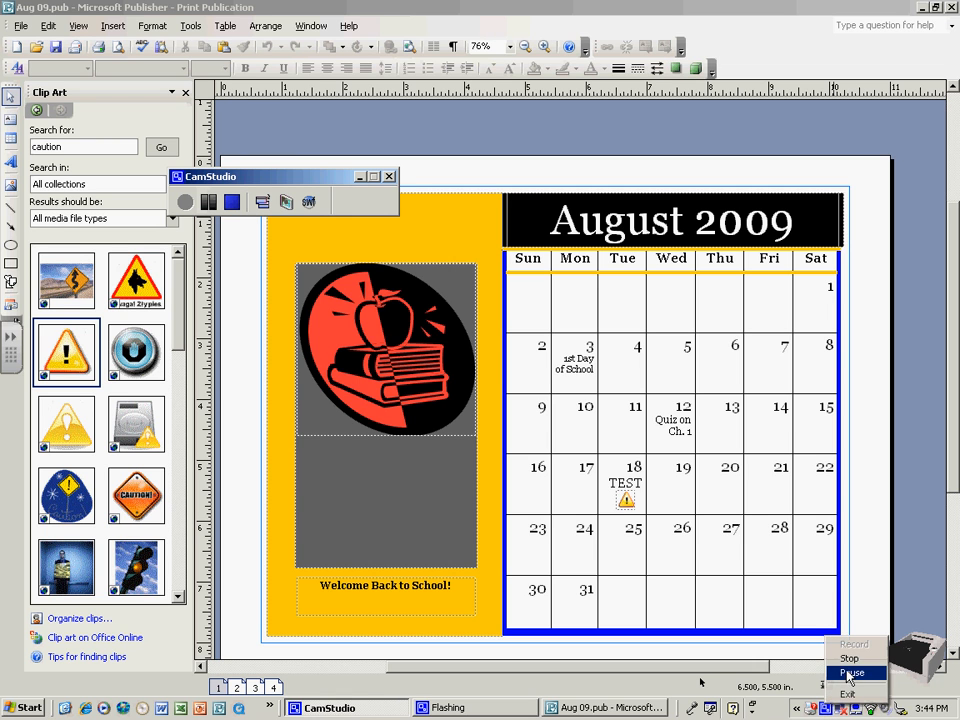